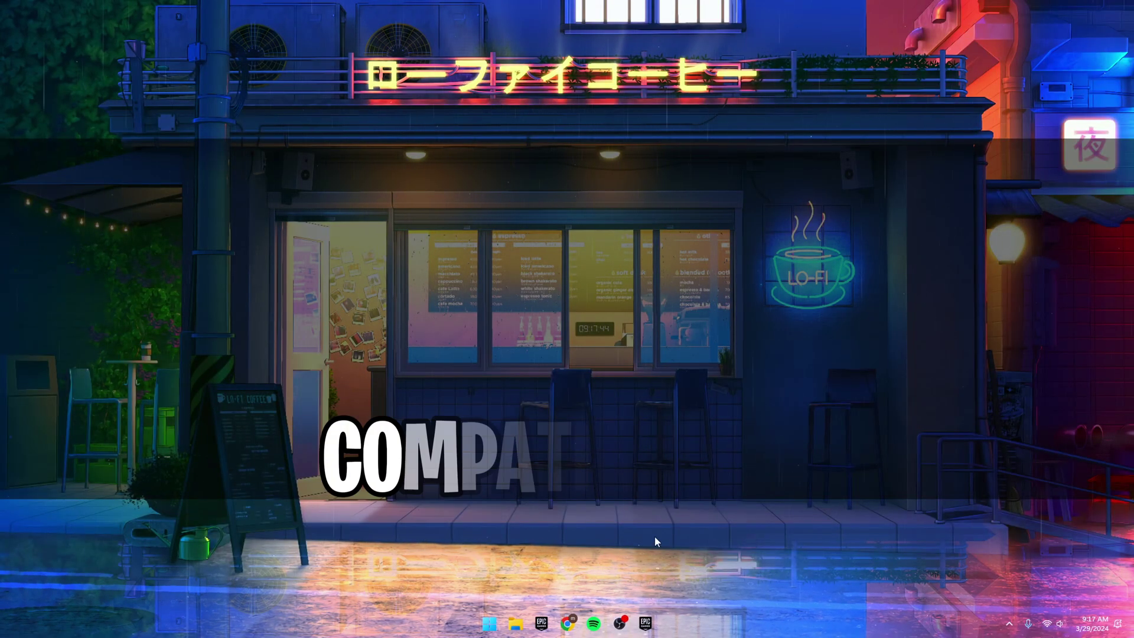
- Open Fortnite's install location from its management options in the Epic Games Launcher library
click(645, 623)
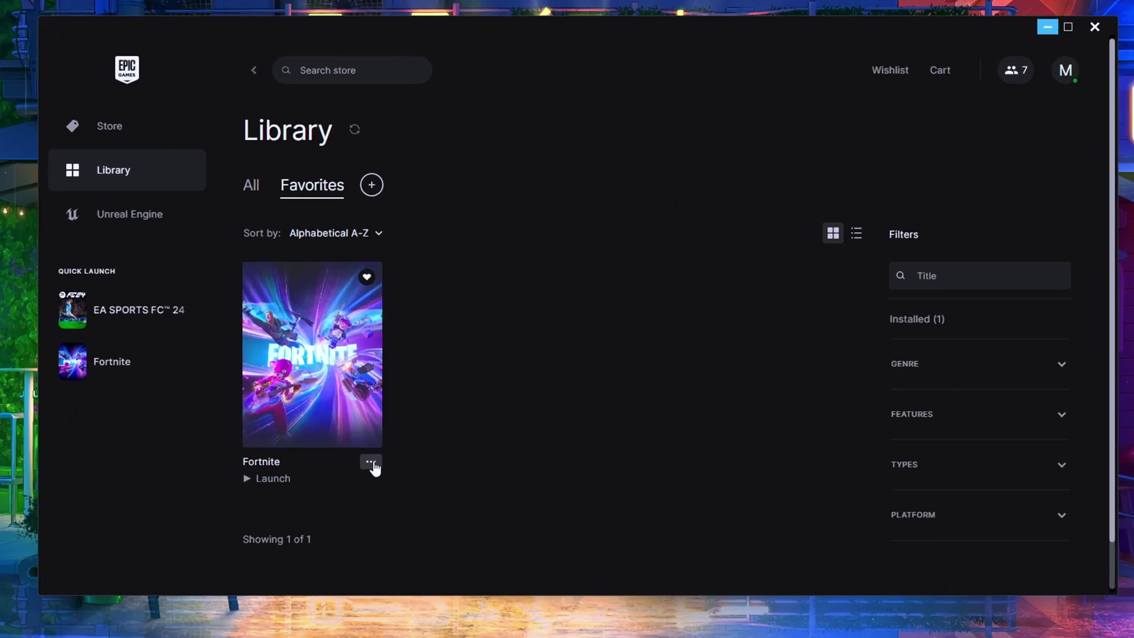
click(372, 464)
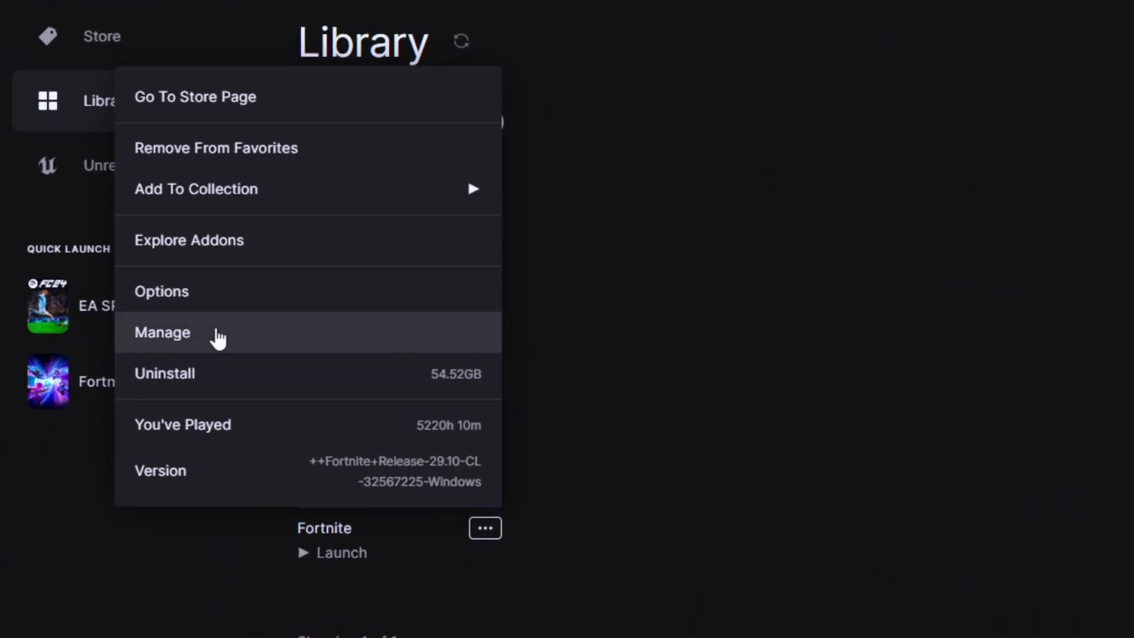
click(218, 334)
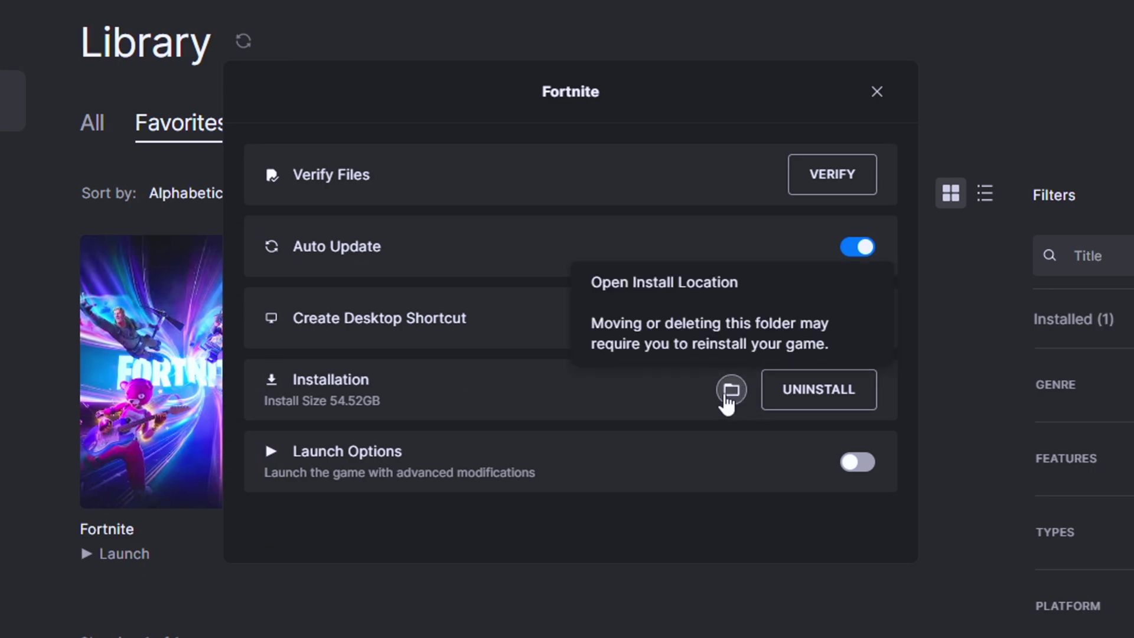
click(731, 391)
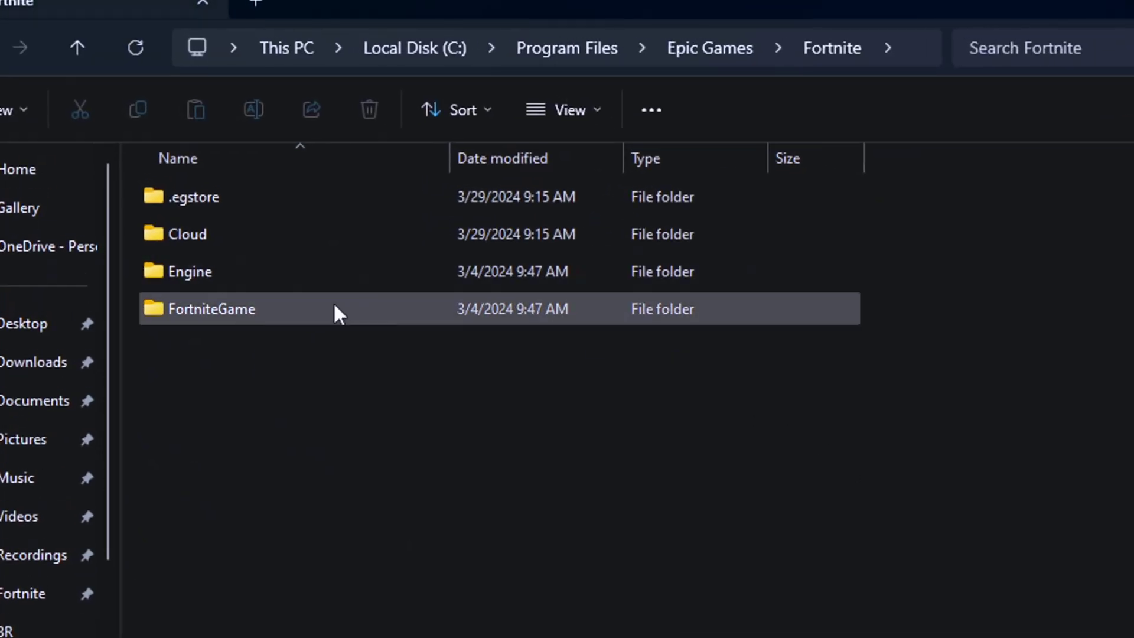
- Browse to the FortniteGame > Binaries > Win64 folder and locate the FortniteLauncher application
double_click(327, 307)
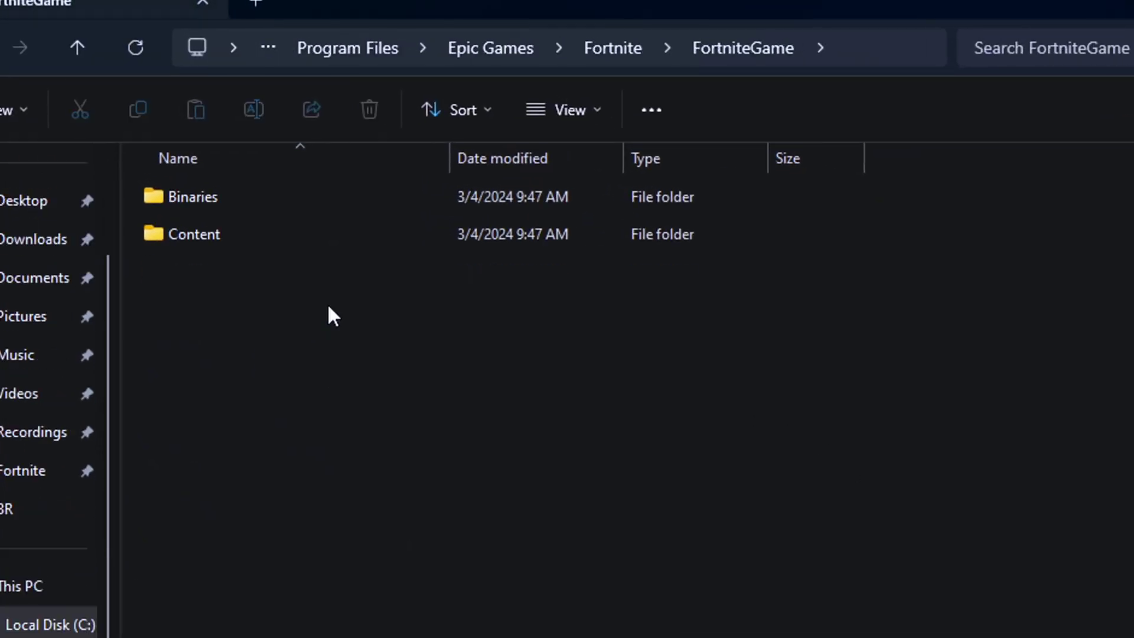
double_click(361, 201)
double_click(334, 234)
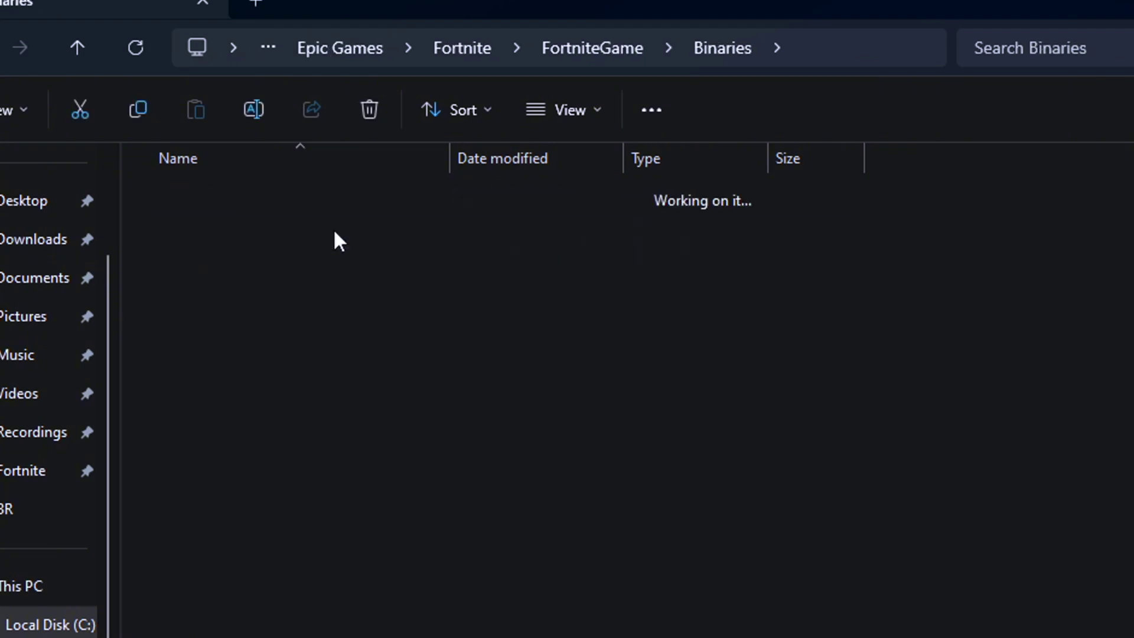
scroll(313, 303, down, 6)
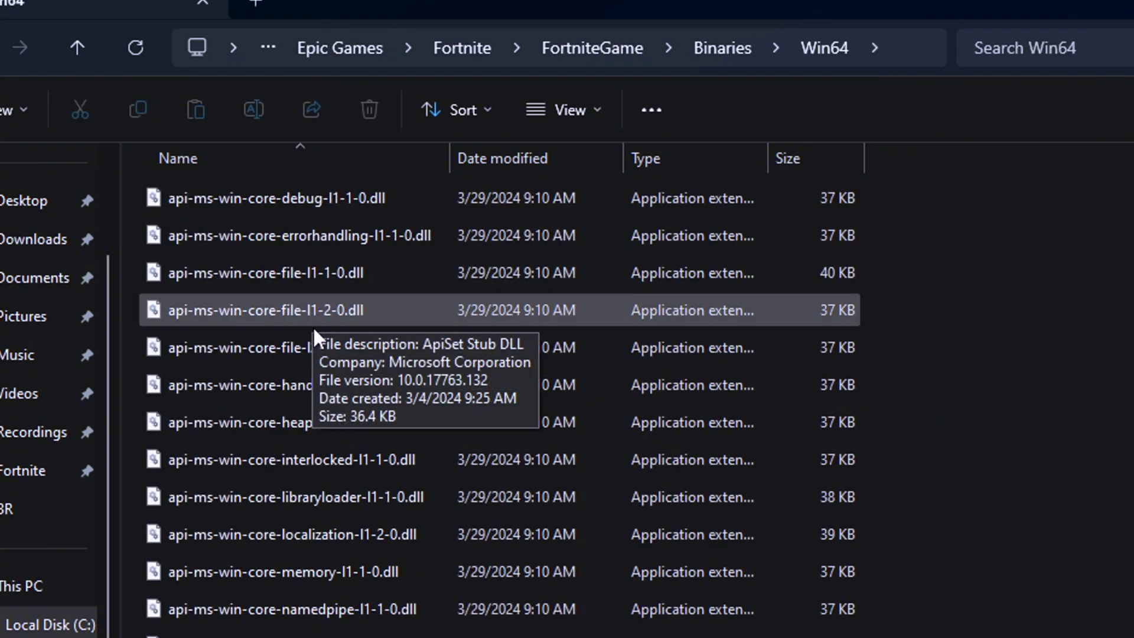
scroll(351, 388, down, 9)
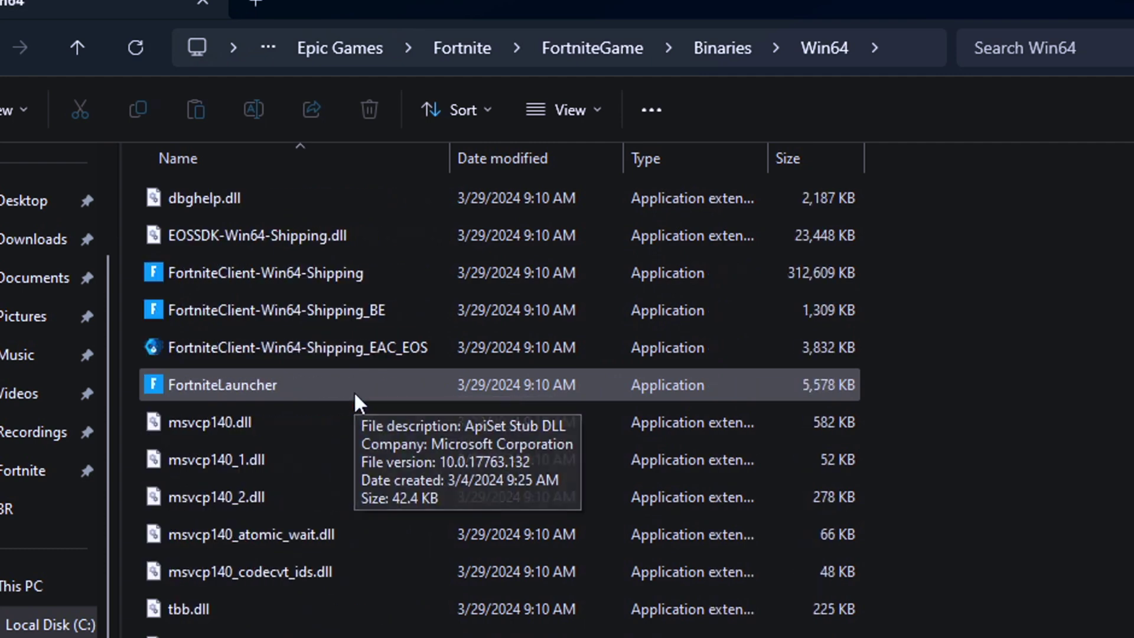
- In FortniteLauncher's compatibility properties, override the high DPI scaling behavior with scaling performed by Application
click(339, 383)
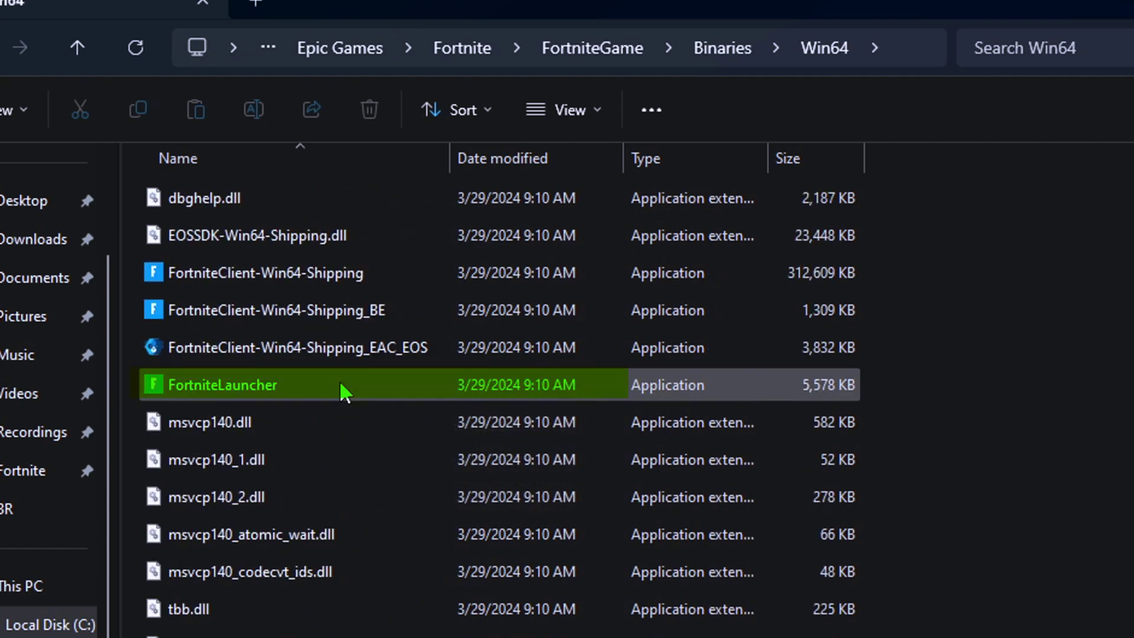
right_click(340, 385)
click(437, 501)
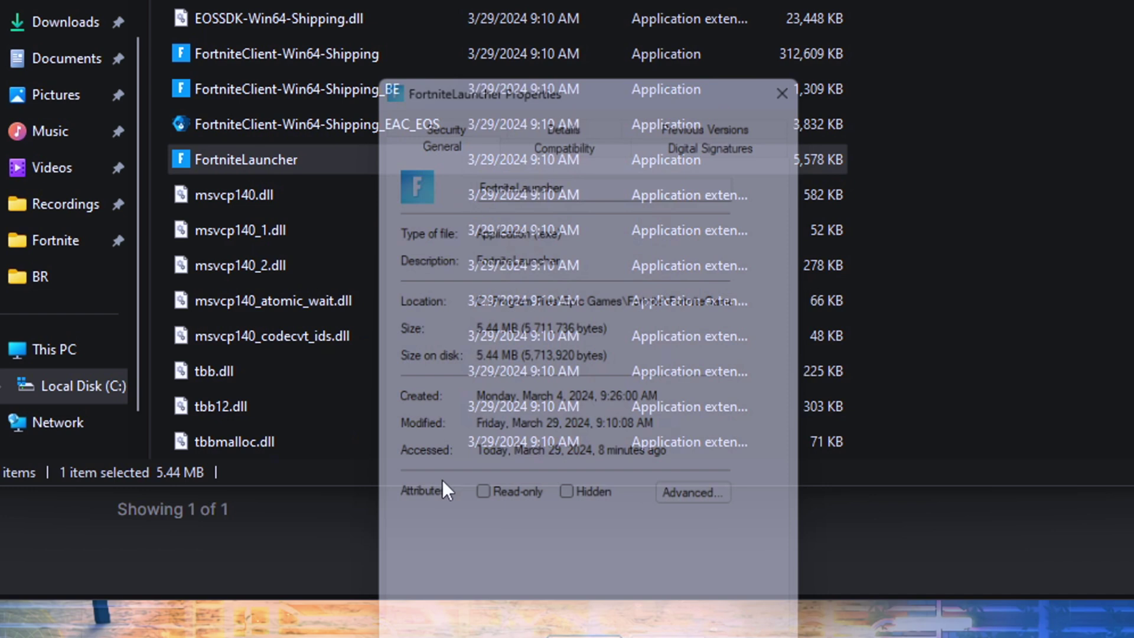
click(562, 134)
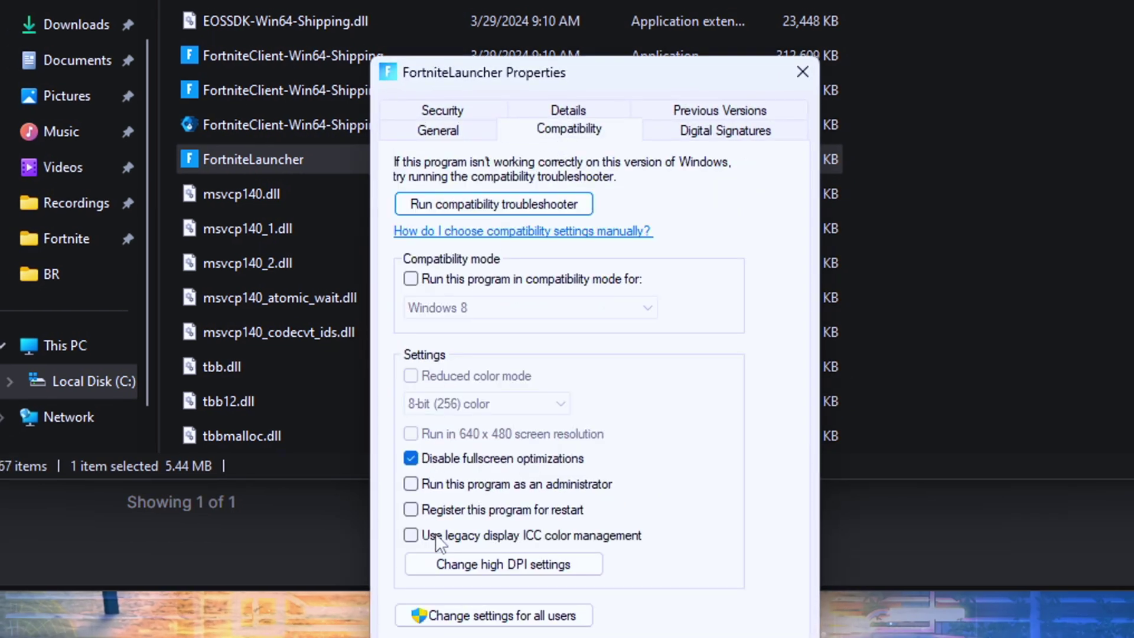
click(442, 560)
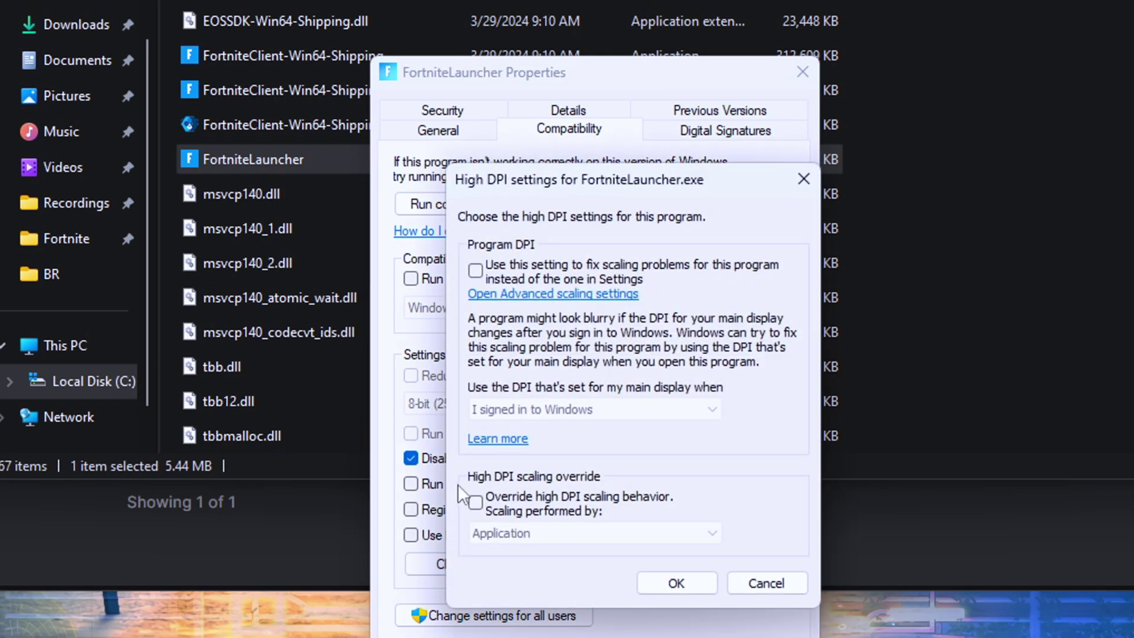
click(476, 509)
click(662, 585)
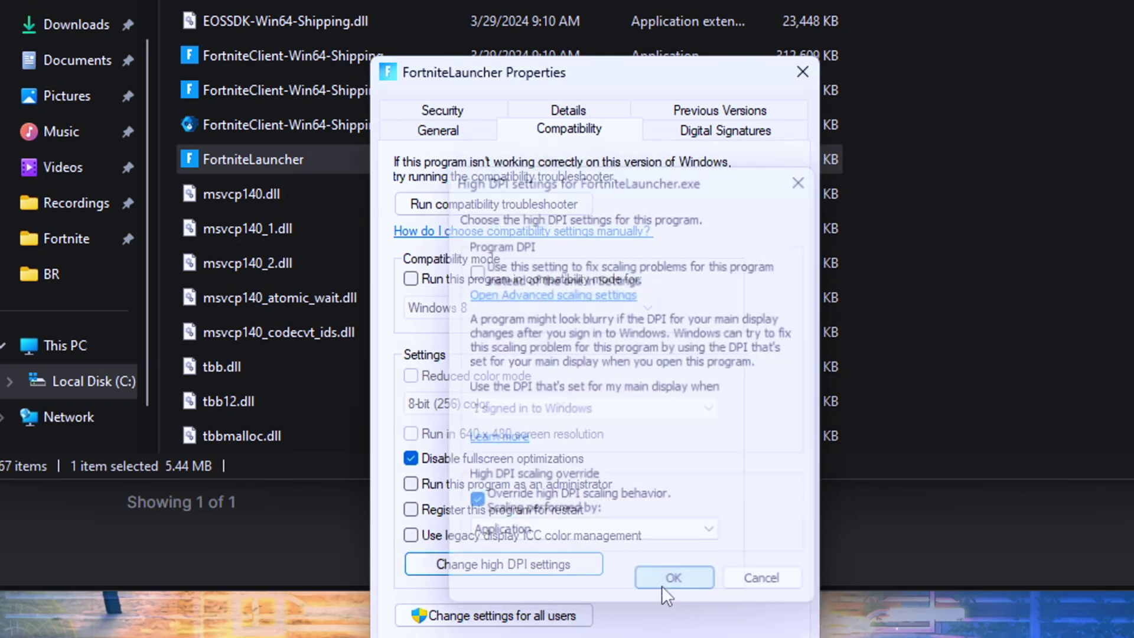
key(Return)
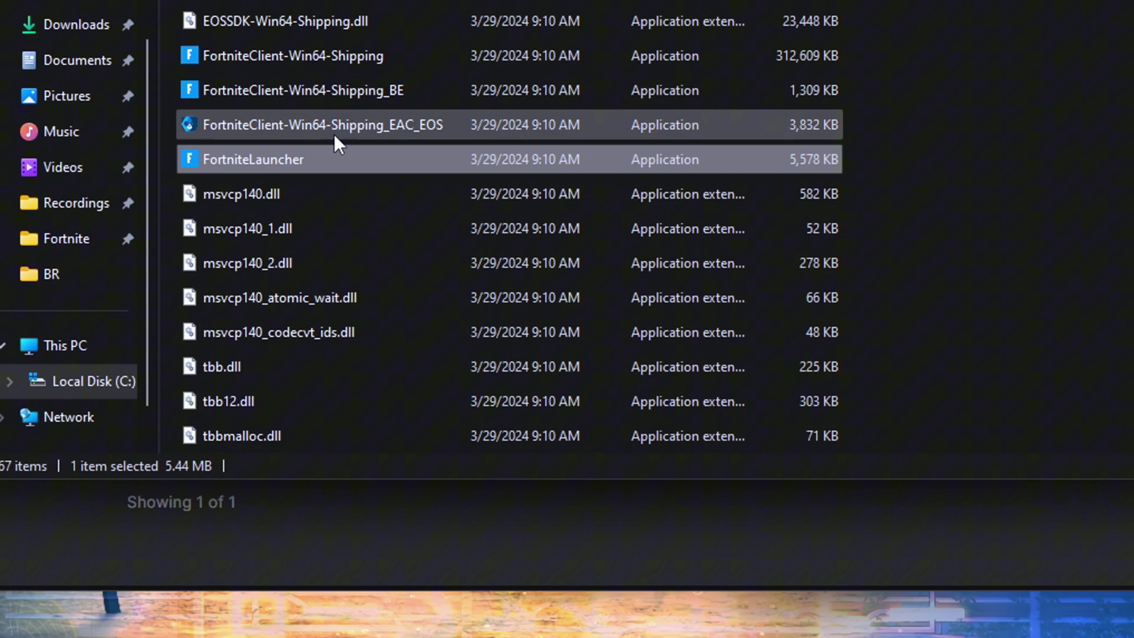
click(356, 65)
click(357, 91)
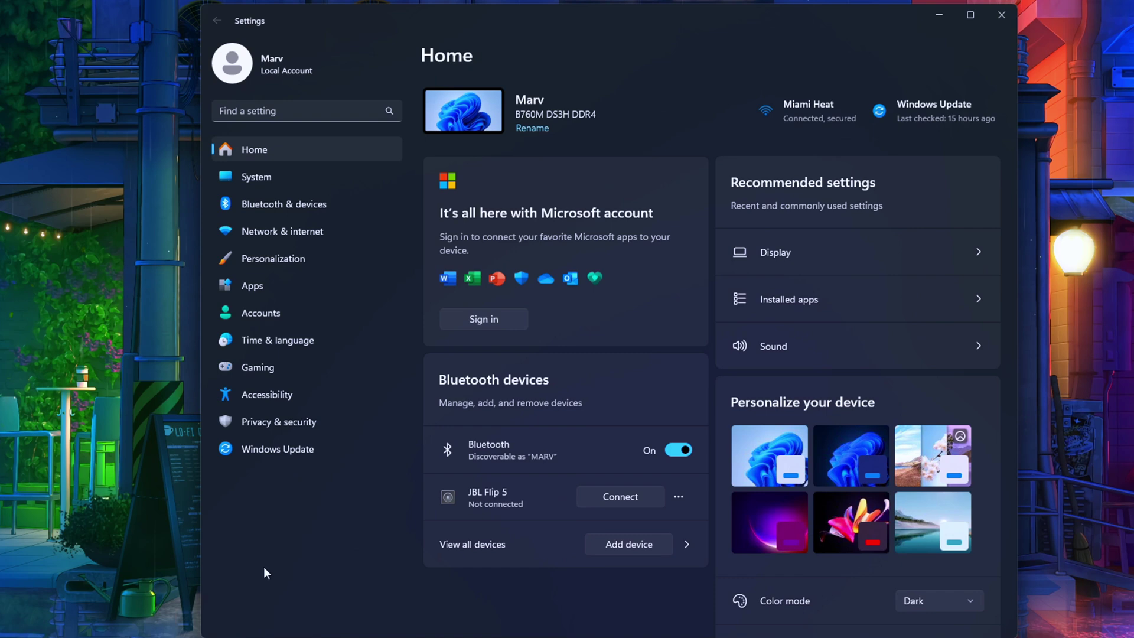
- Review the Game Bar and Game Mode options in the gaming section of Windows Settings
click(253, 366)
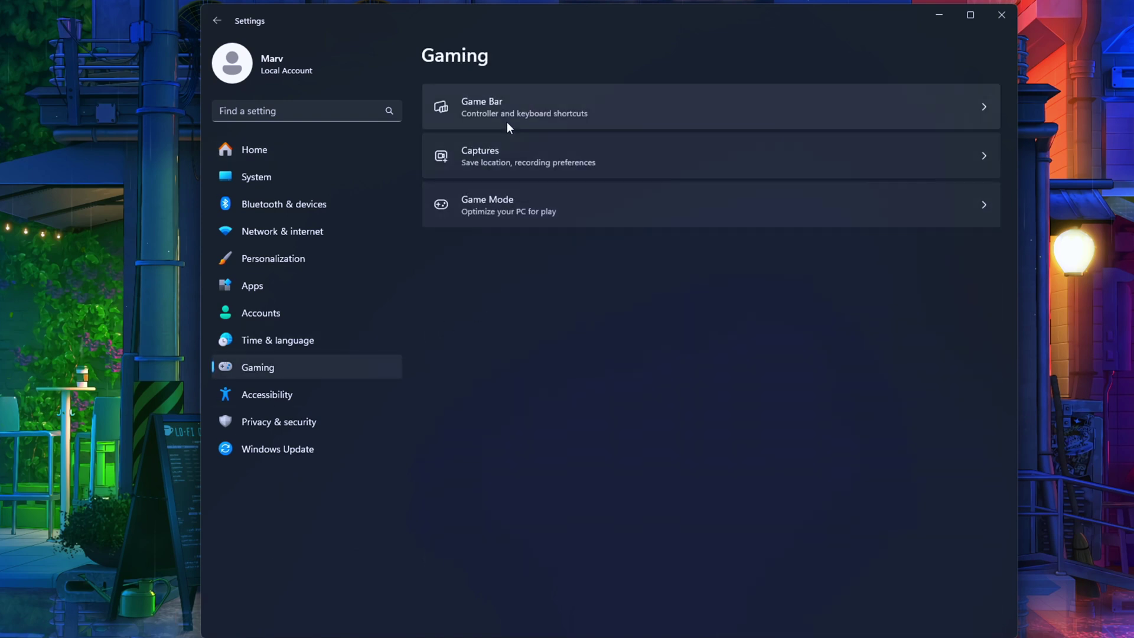
click(506, 120)
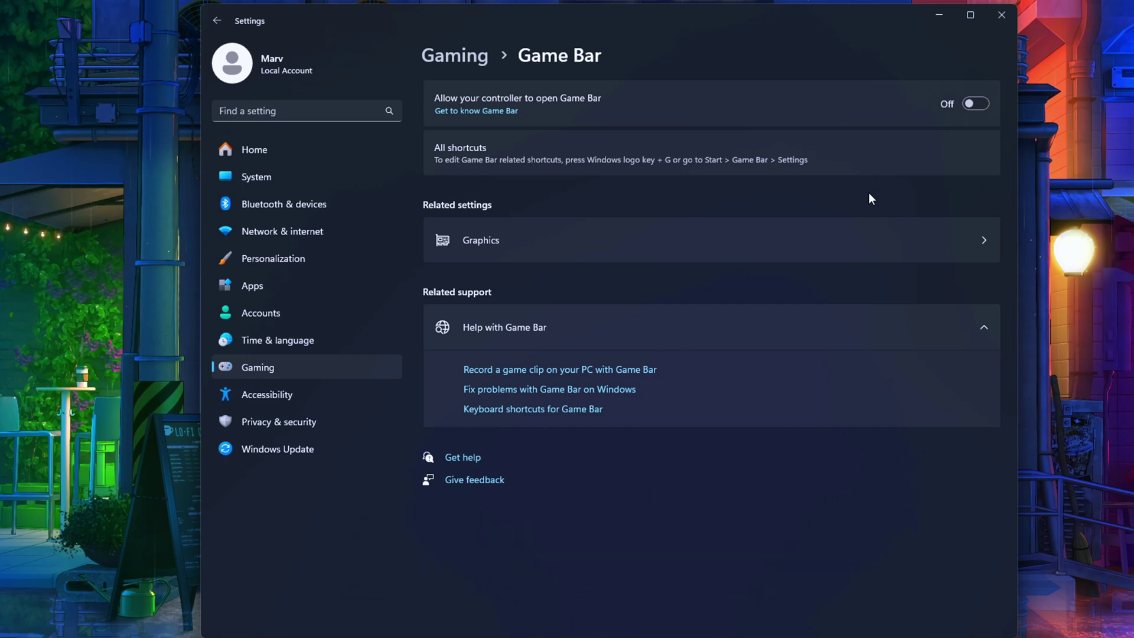
key(alt+Left)
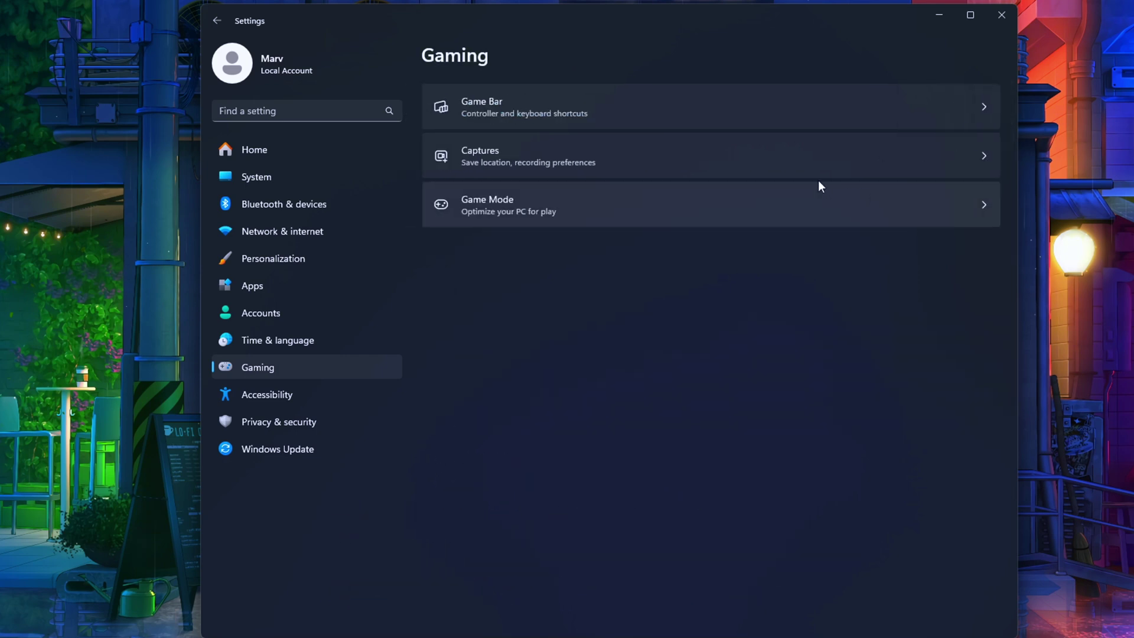
click(795, 207)
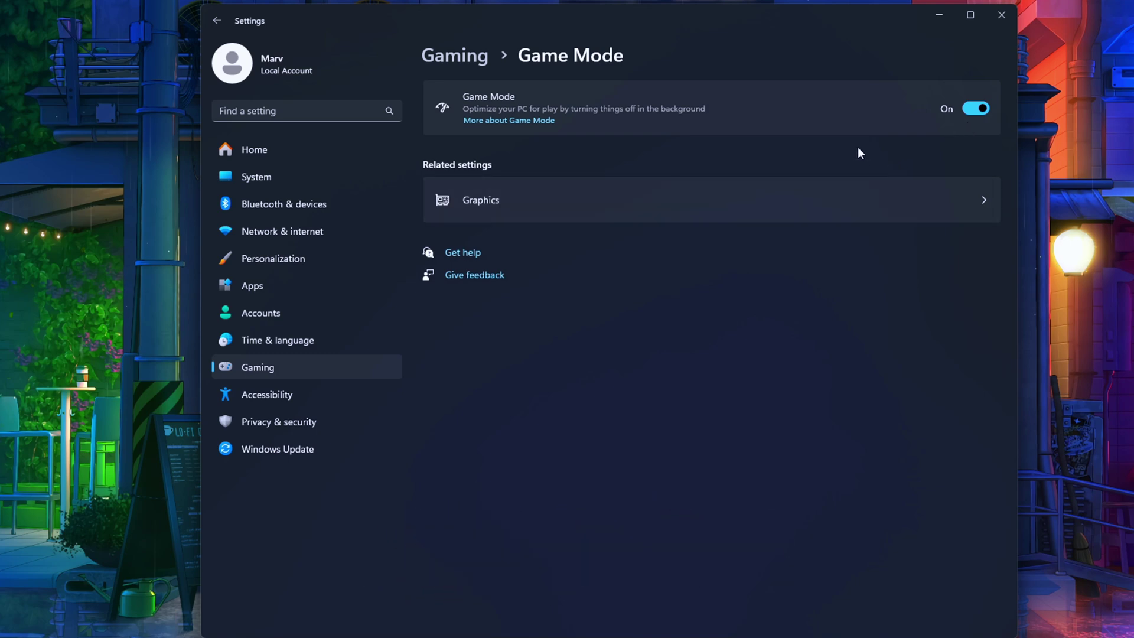
key(alt+Left)
- Go from Game Mode to the related graphics settings and check the default GPU scheduling and windowed-game optimizations
click(595, 203)
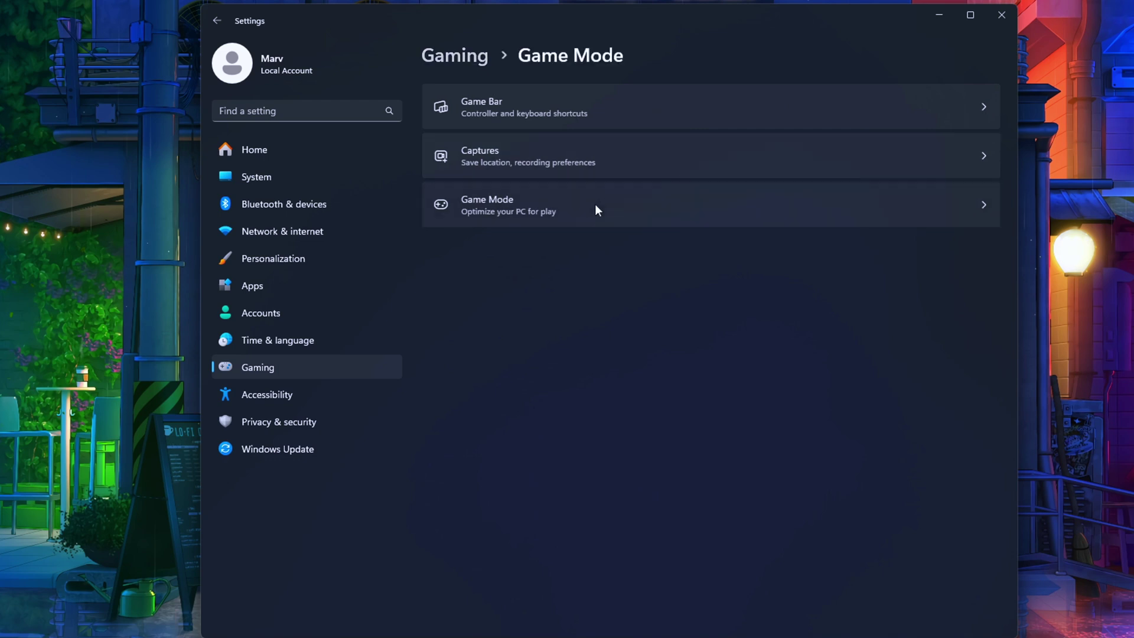
click(563, 204)
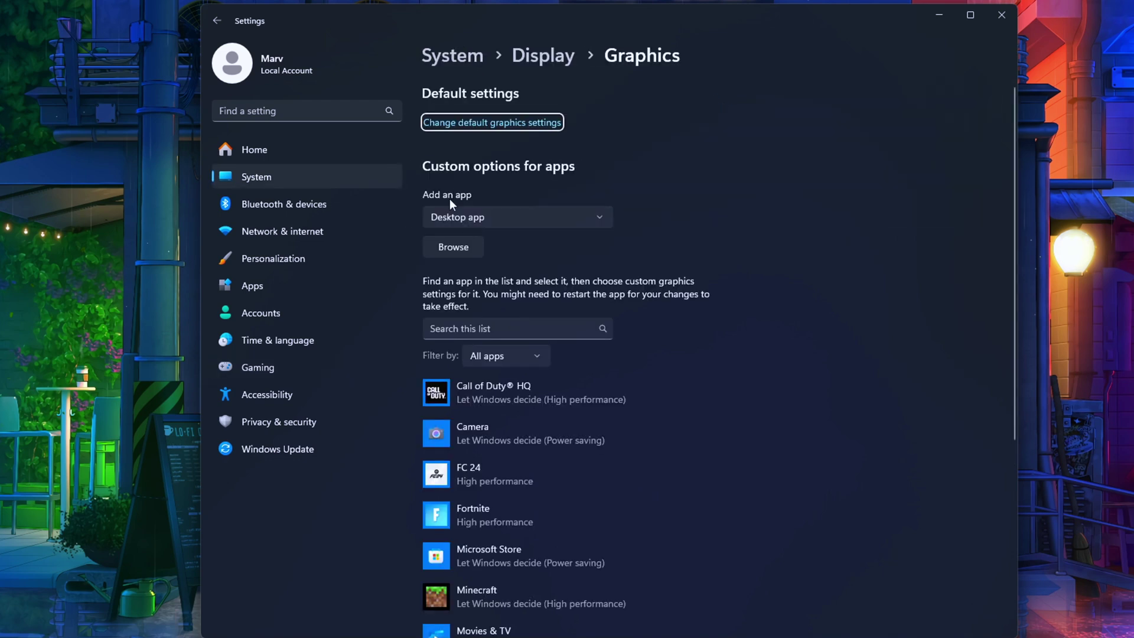
click(540, 122)
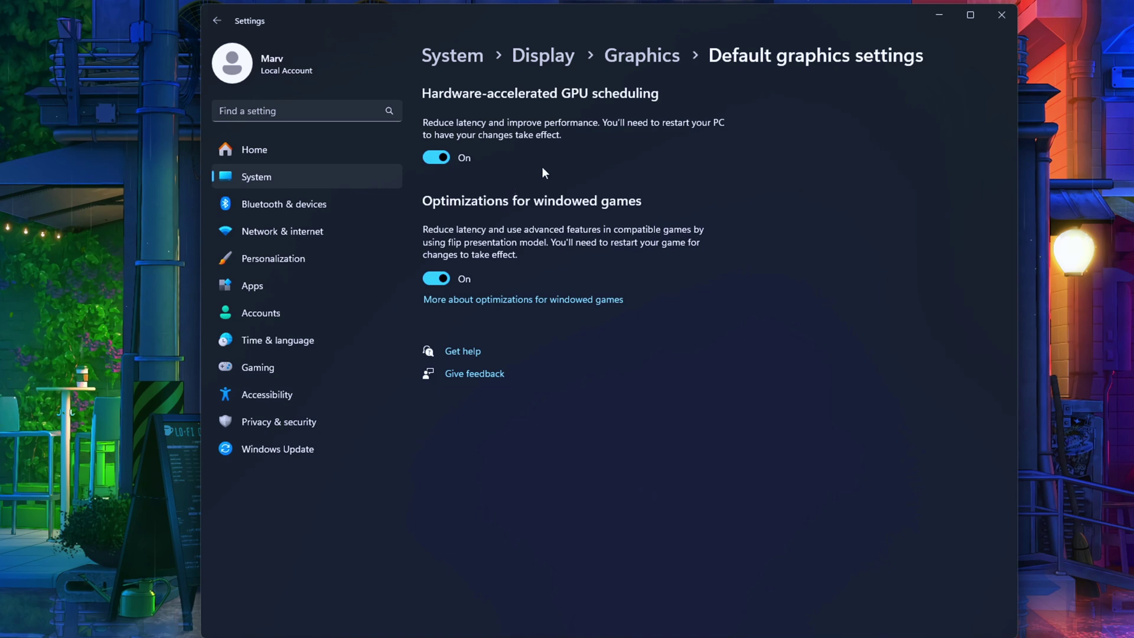
key(alt+Left)
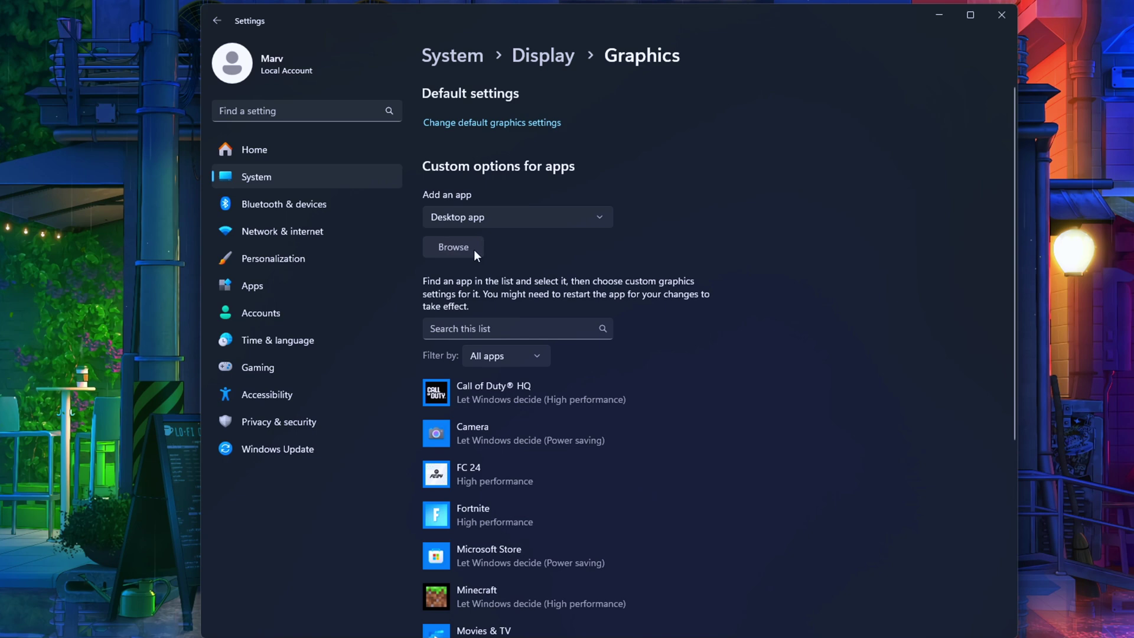
- Save High performance as Fortnite's graphics preference in the custom options for apps
click(453, 247)
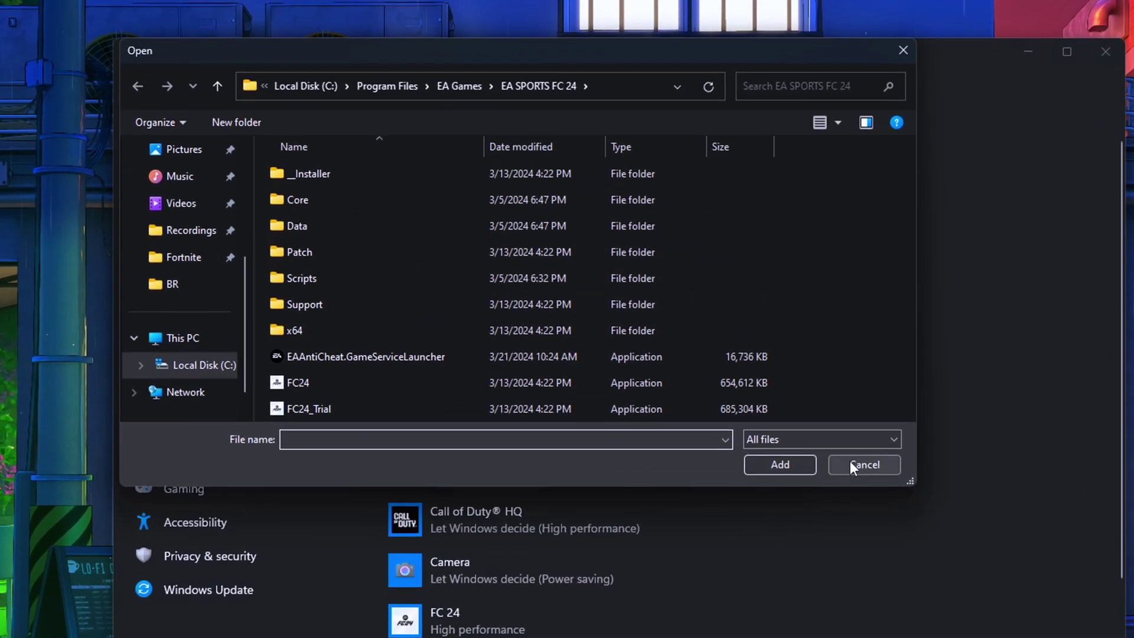
click(850, 464)
scroll(519, 456, down, 3)
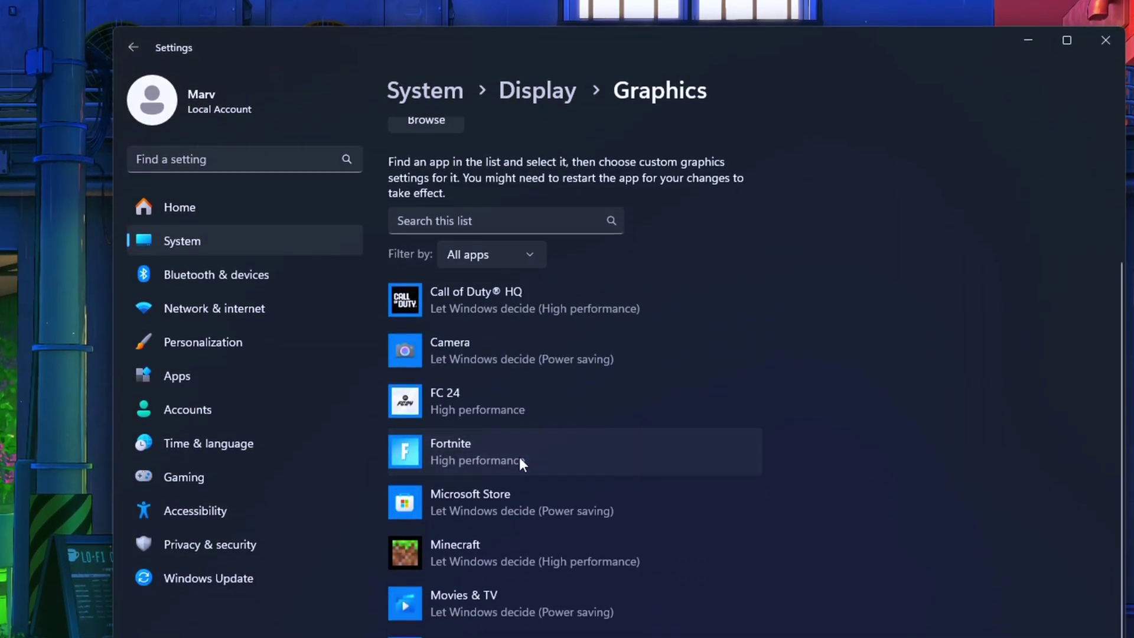
click(519, 458)
click(620, 536)
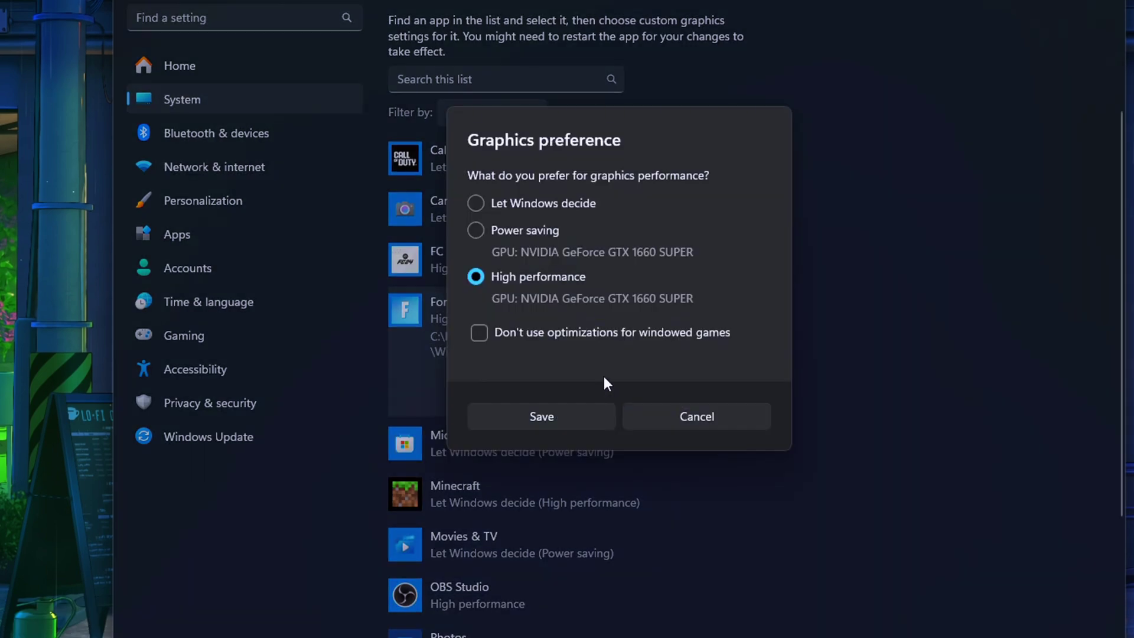
click(512, 410)
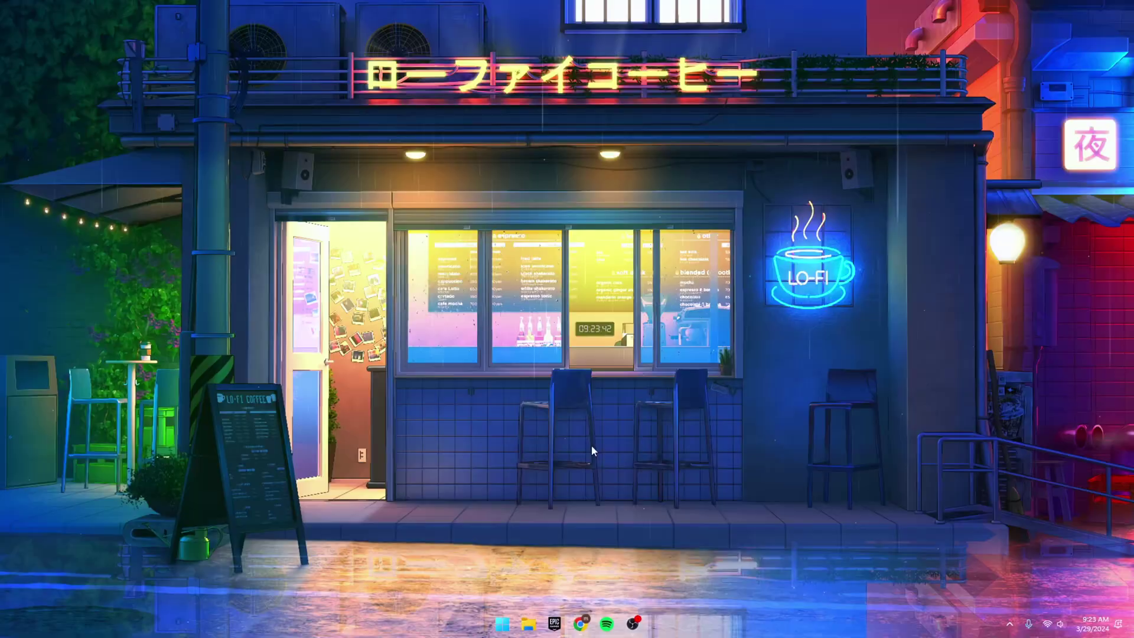
- Open the AppData folder by running appdata and enter its Local folder
key(super+r)
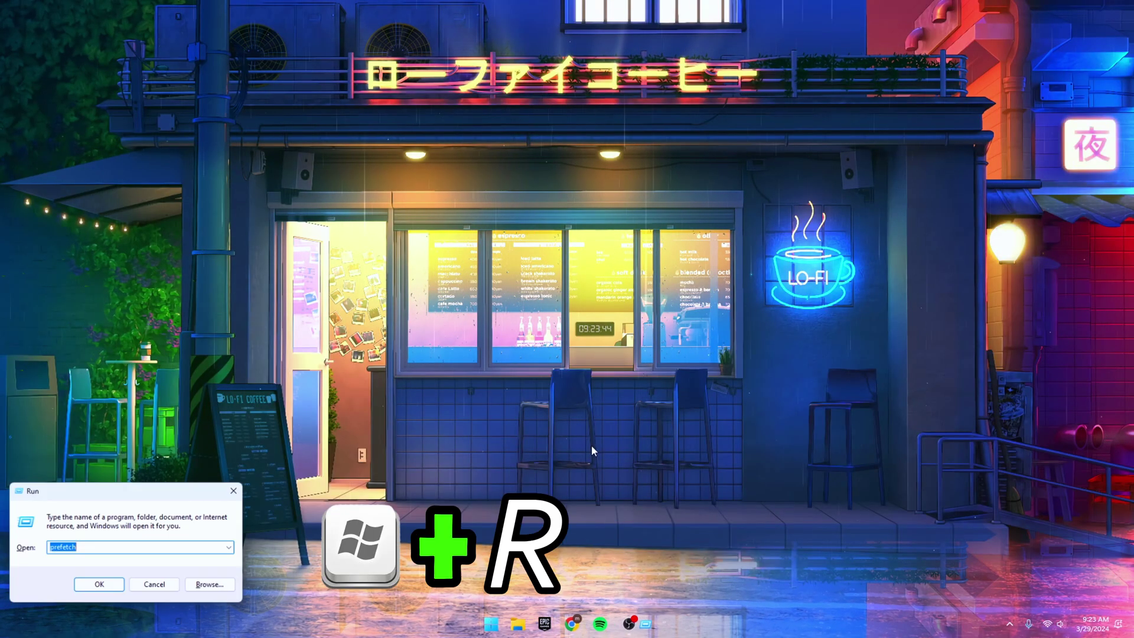
text(appdata)
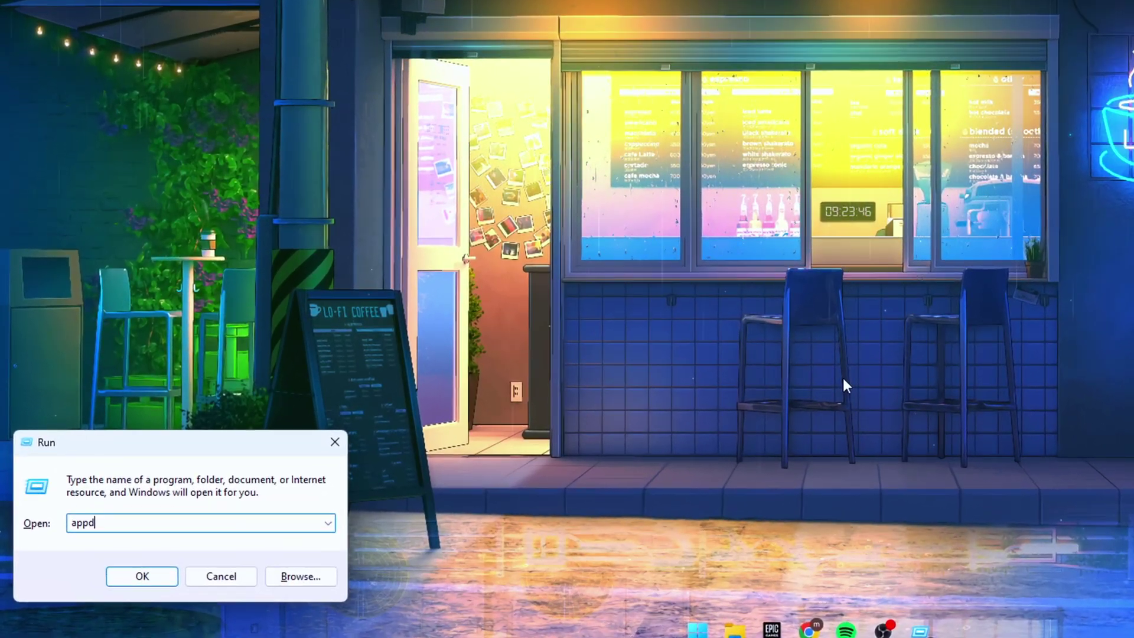
key(Return)
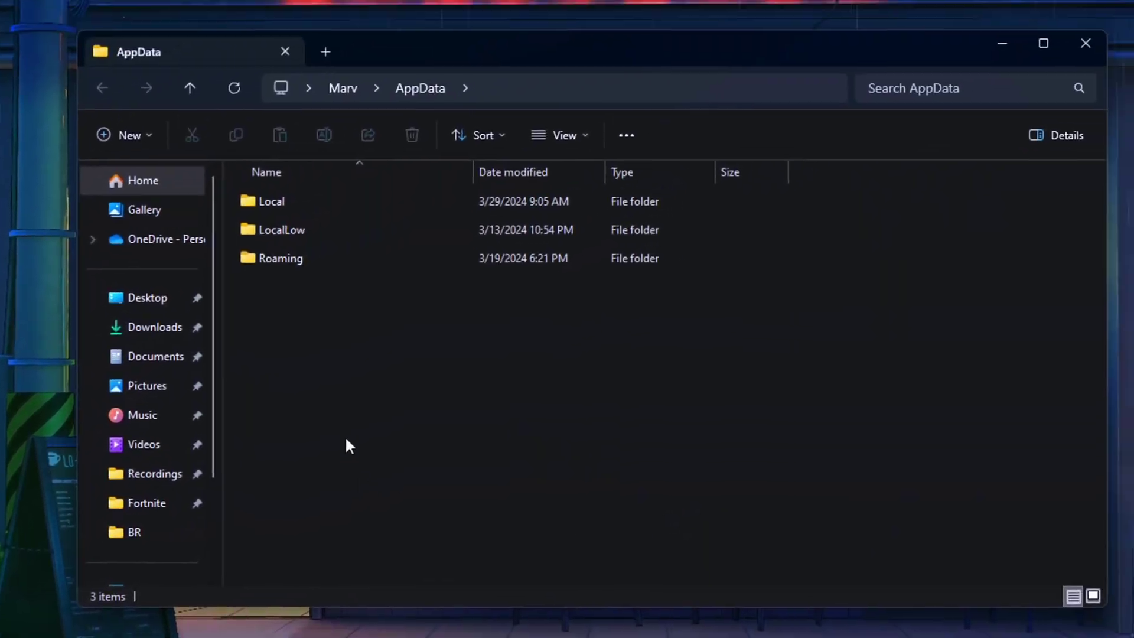
click(254, 208)
double_click(251, 201)
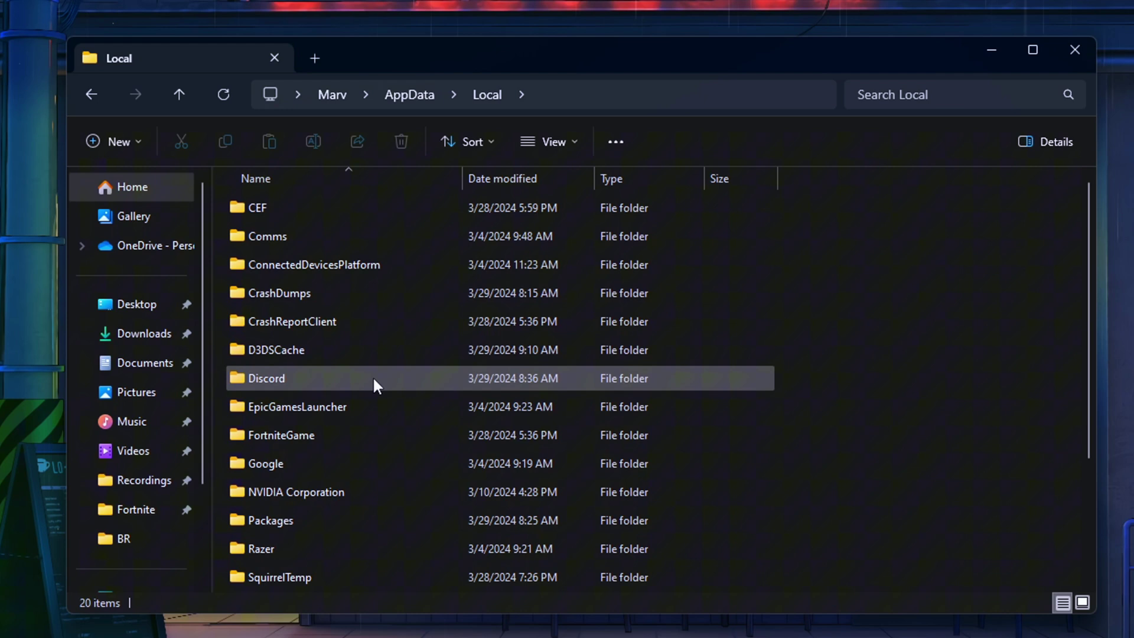
- Browse to FortniteGame > Saved > Config > WindowsClient and open the GameUserSettings file
scroll(373, 377, down, 1)
double_click(292, 350)
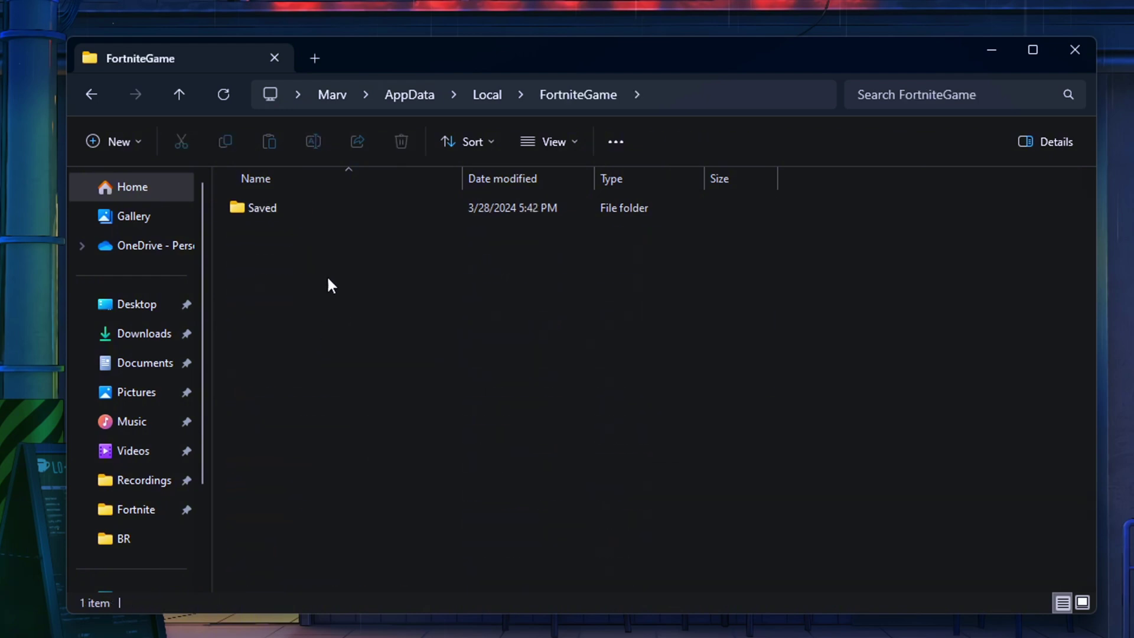
double_click(345, 210)
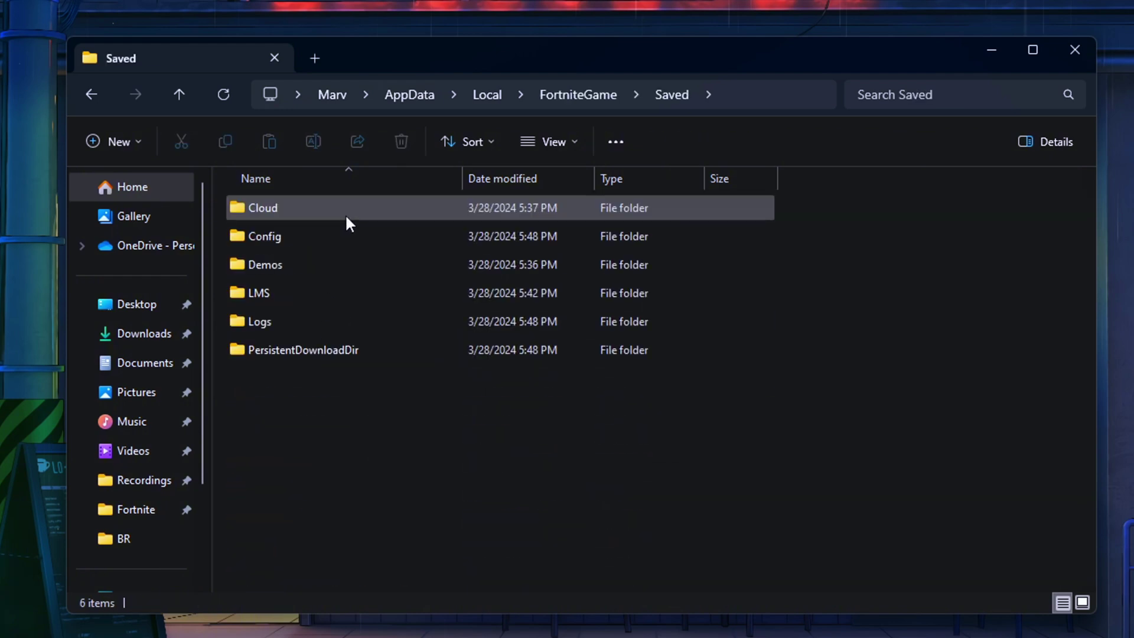
double_click(318, 237)
double_click(321, 234)
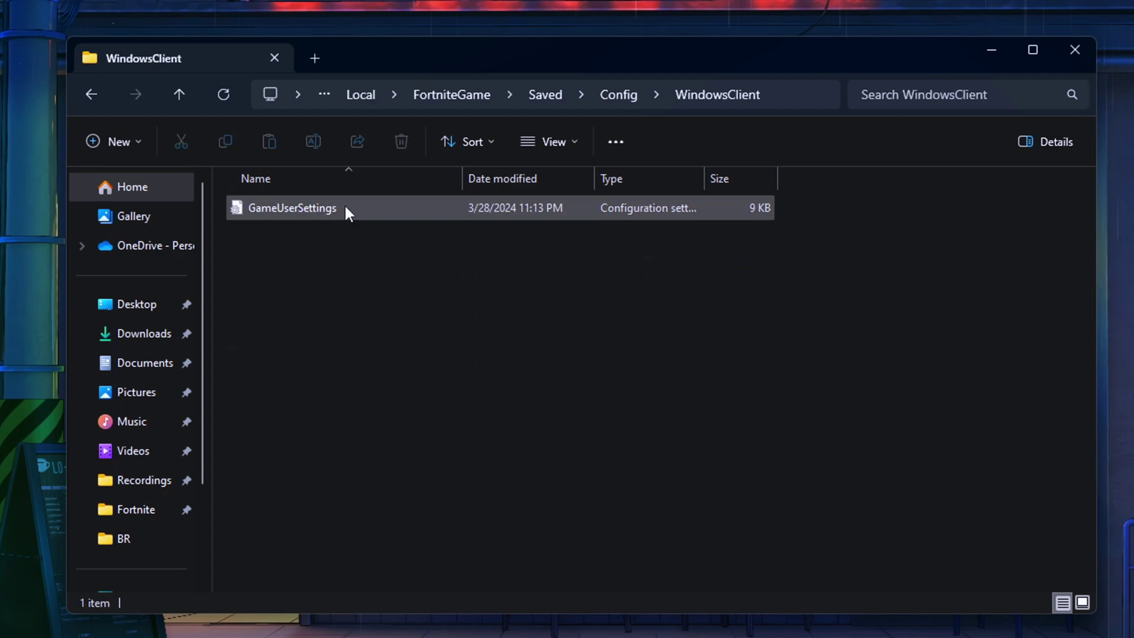
double_click(344, 208)
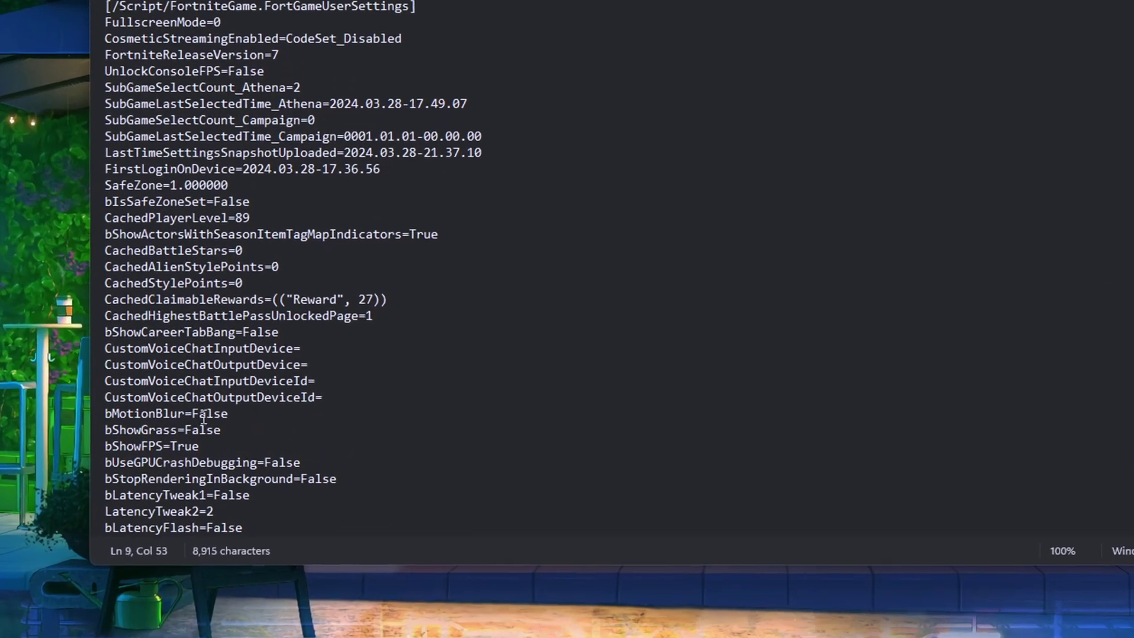
- Check the grass, FPS display, latency tweak and Nanite entries in the GameUserSettings file
drag(180, 412, 218, 426)
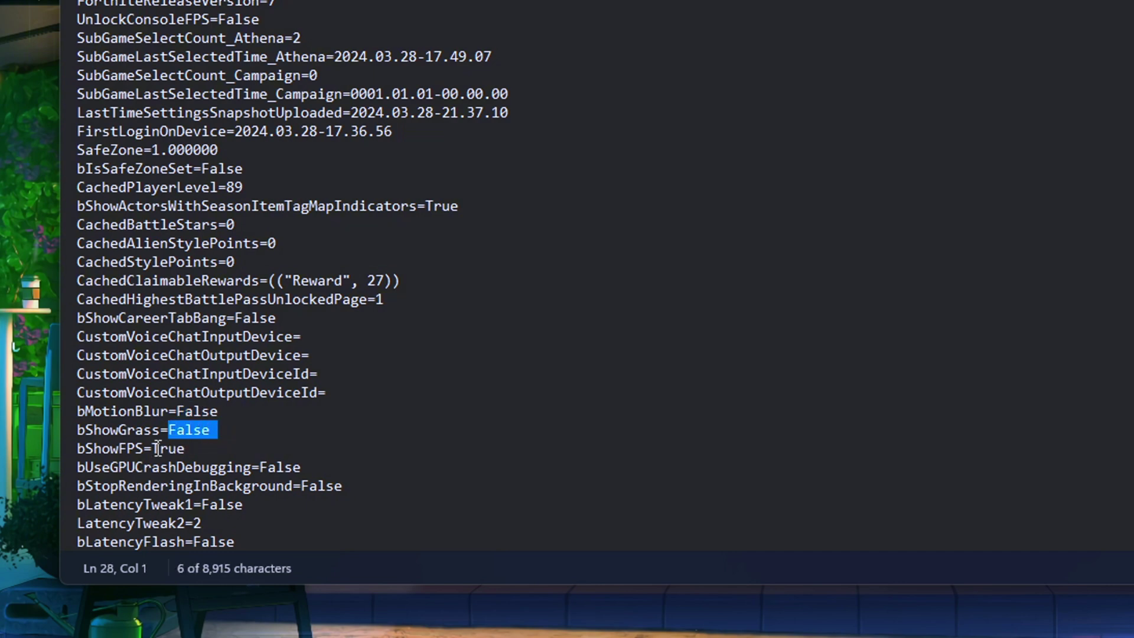
drag(153, 449, 168, 446)
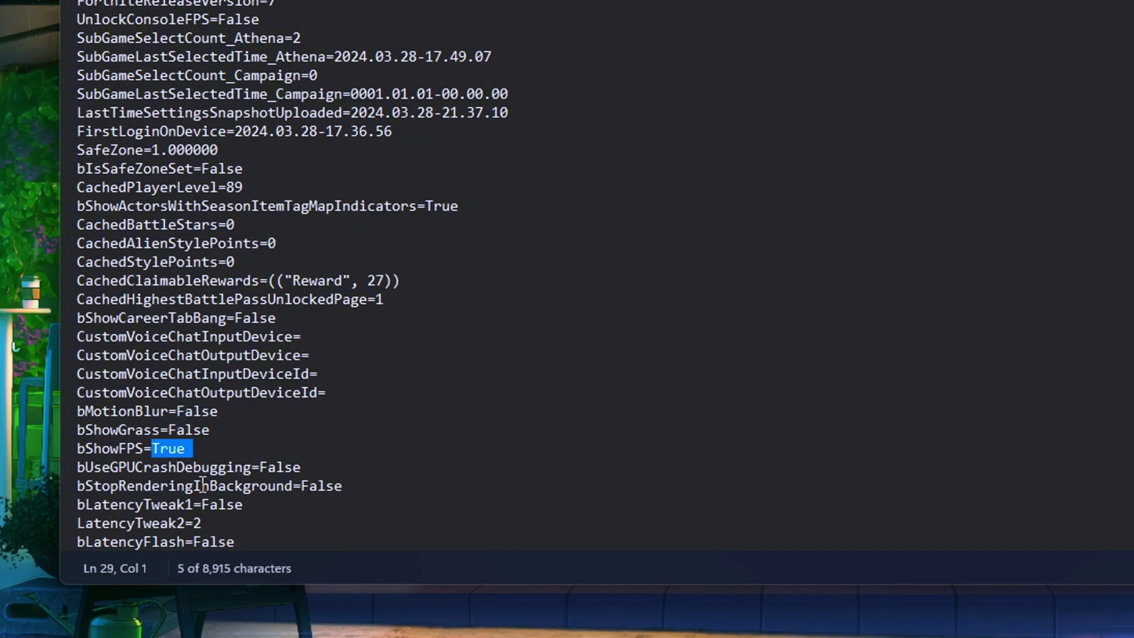
drag(202, 506, 234, 503)
drag(78, 523, 200, 529)
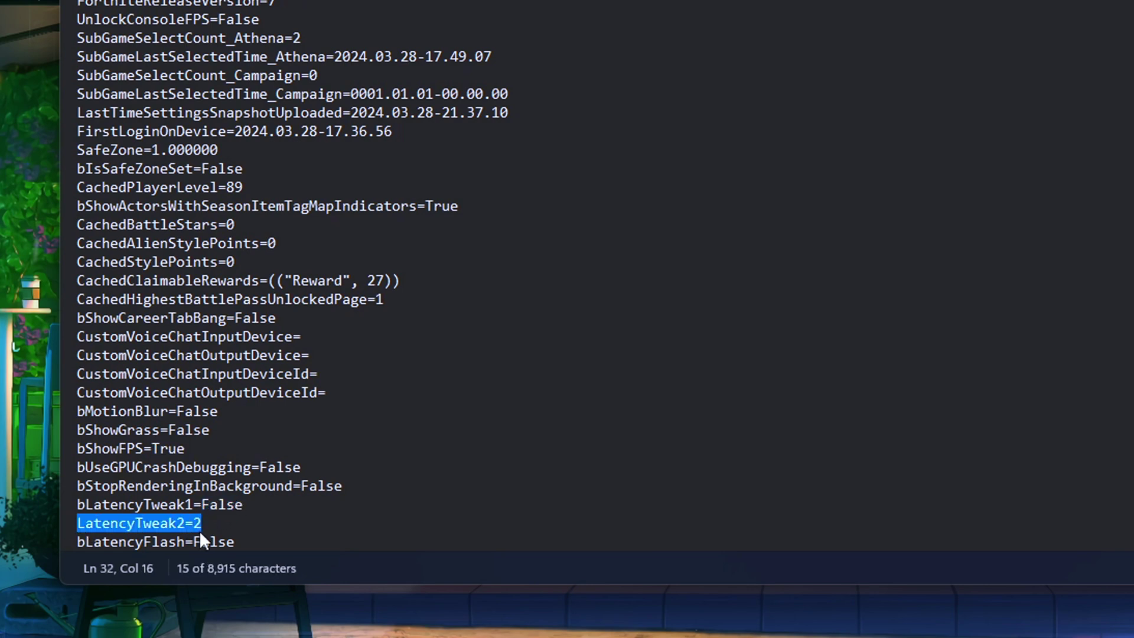
scroll(302, 391, down, 2)
scroll(301, 391, down, 1)
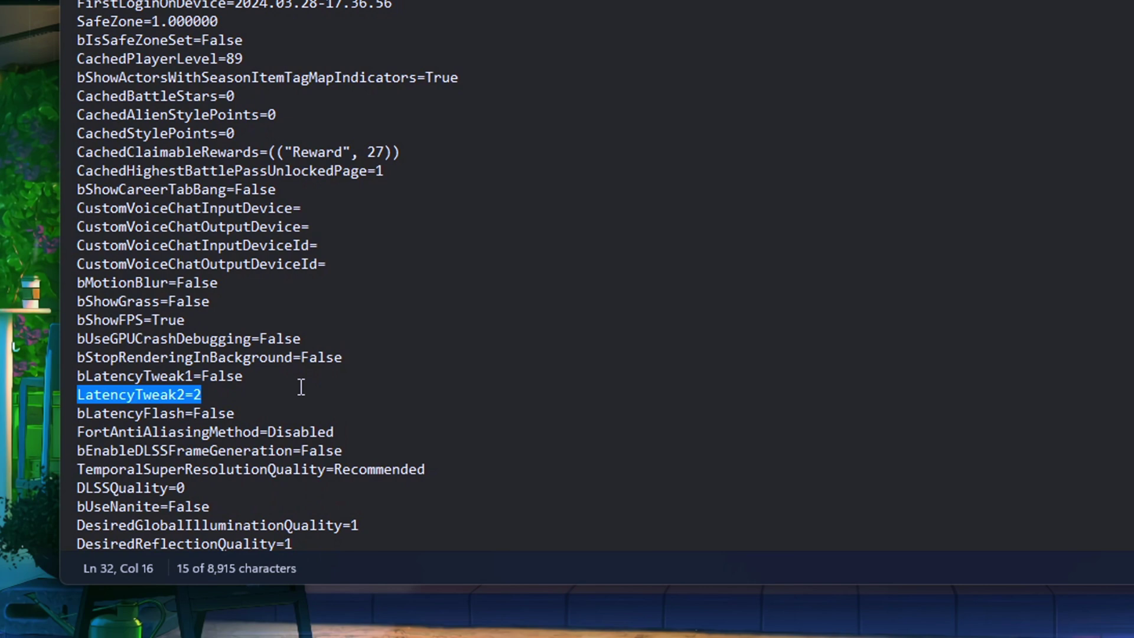
click(239, 399)
scroll(239, 399, down, 1)
drag(77, 451, 246, 466)
click(248, 446)
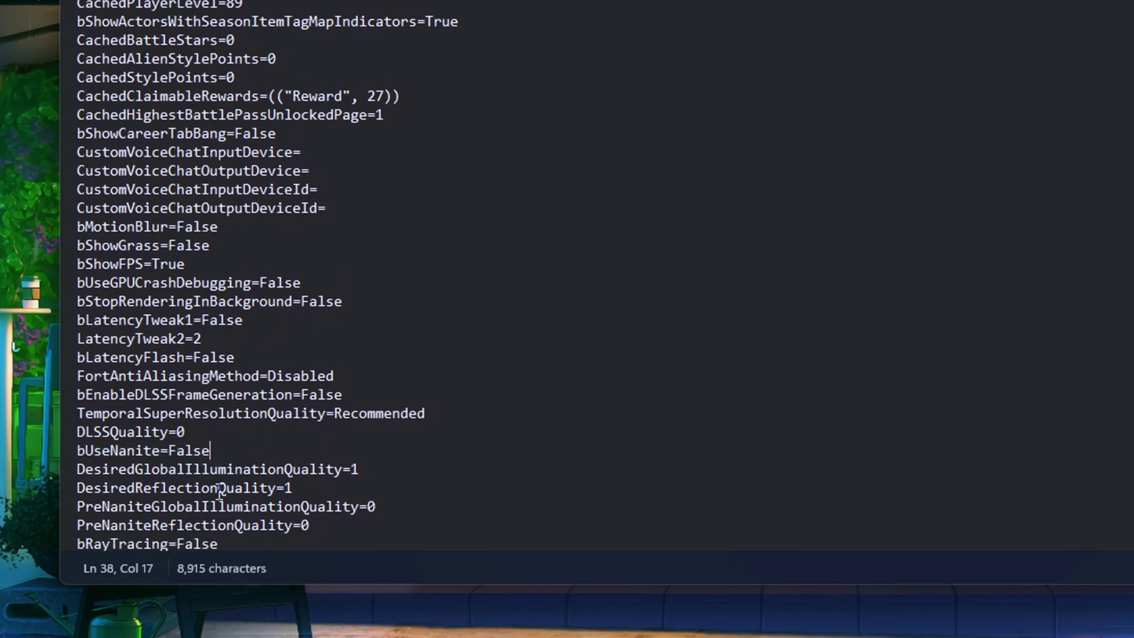
- Check the bDisableMouseAcceleration and AudioQualityLevel entries further down the settings file
triple_click(334, 378)
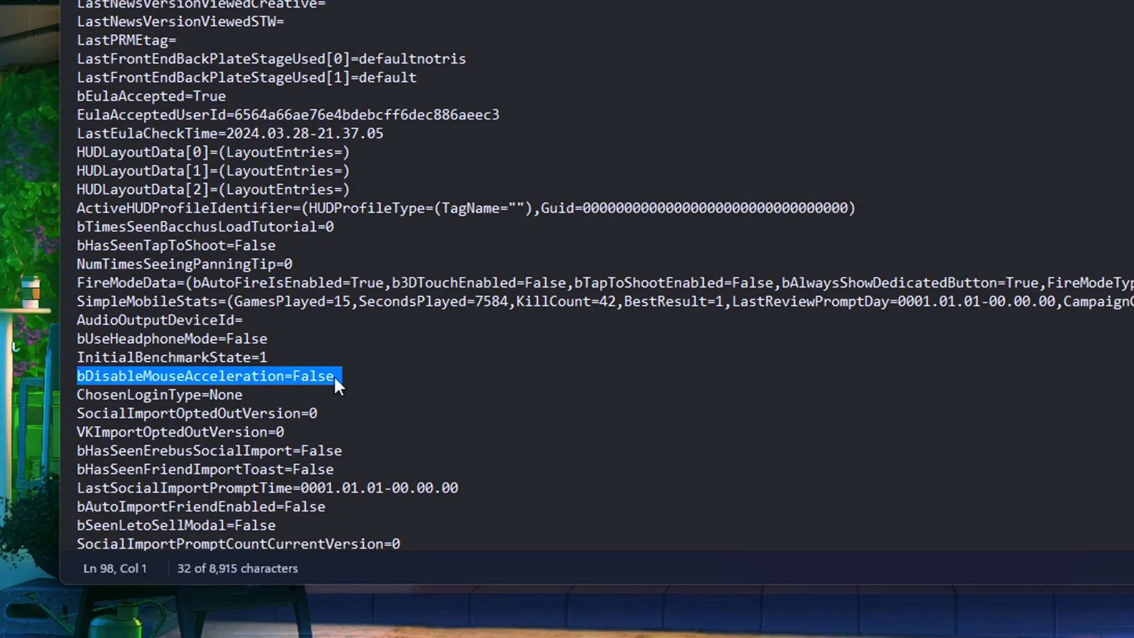
scroll(334, 375, down, 20)
click(80, 415)
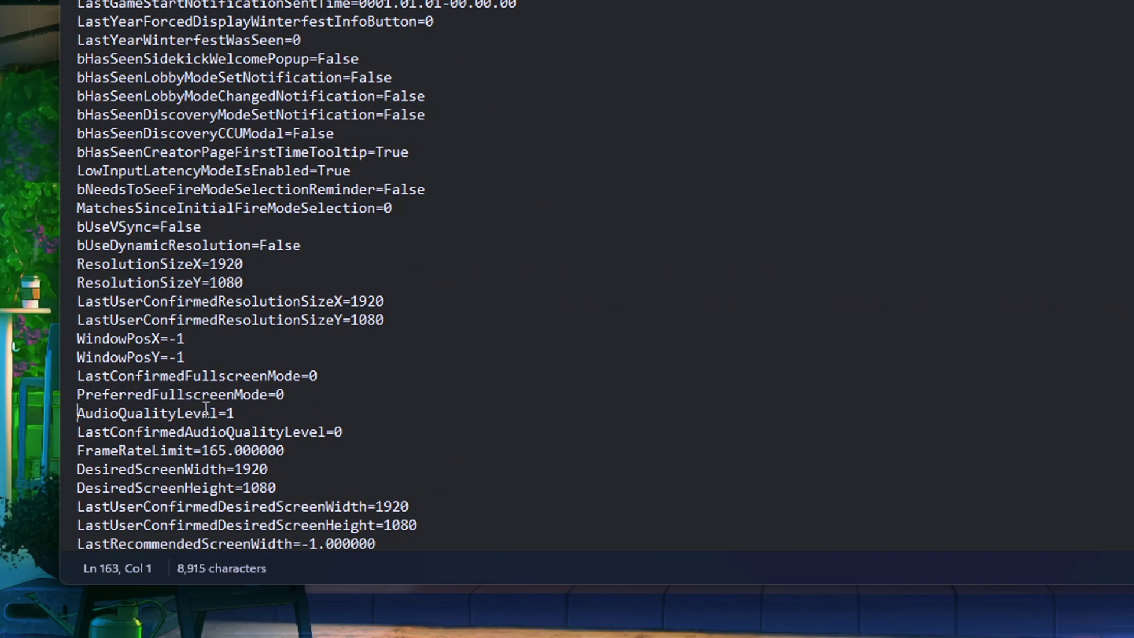
drag(205, 412, 79, 432)
- Review the ScalabilityGroups section, including the shadow, global illumination, post-process and foliage quality values
scroll(296, 287, up, 20)
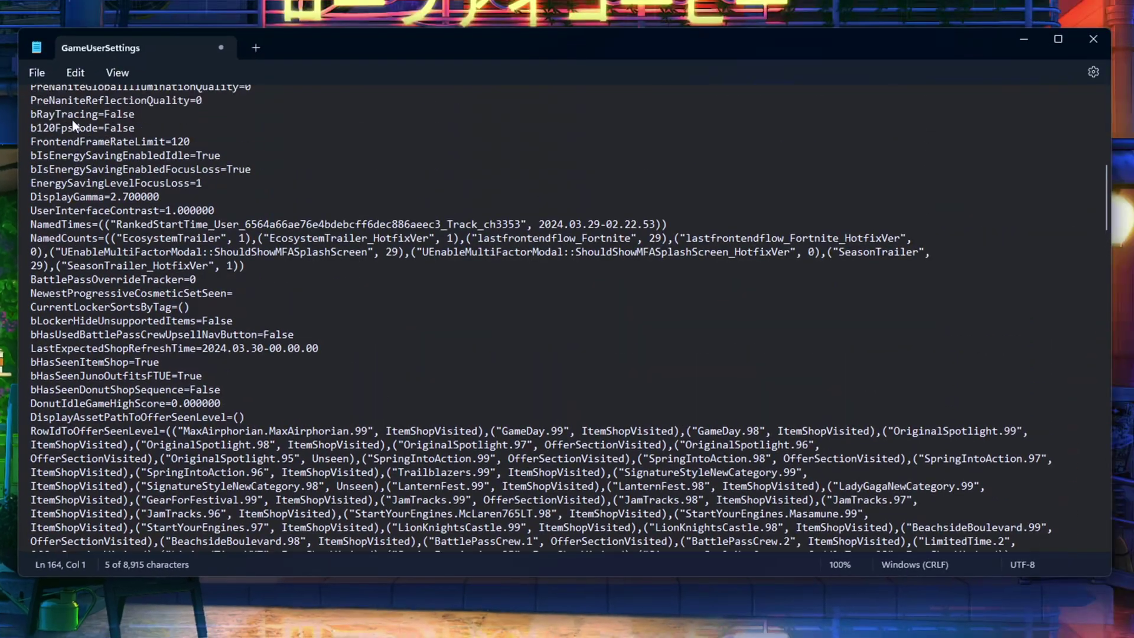
scroll(88, 159, up, 20)
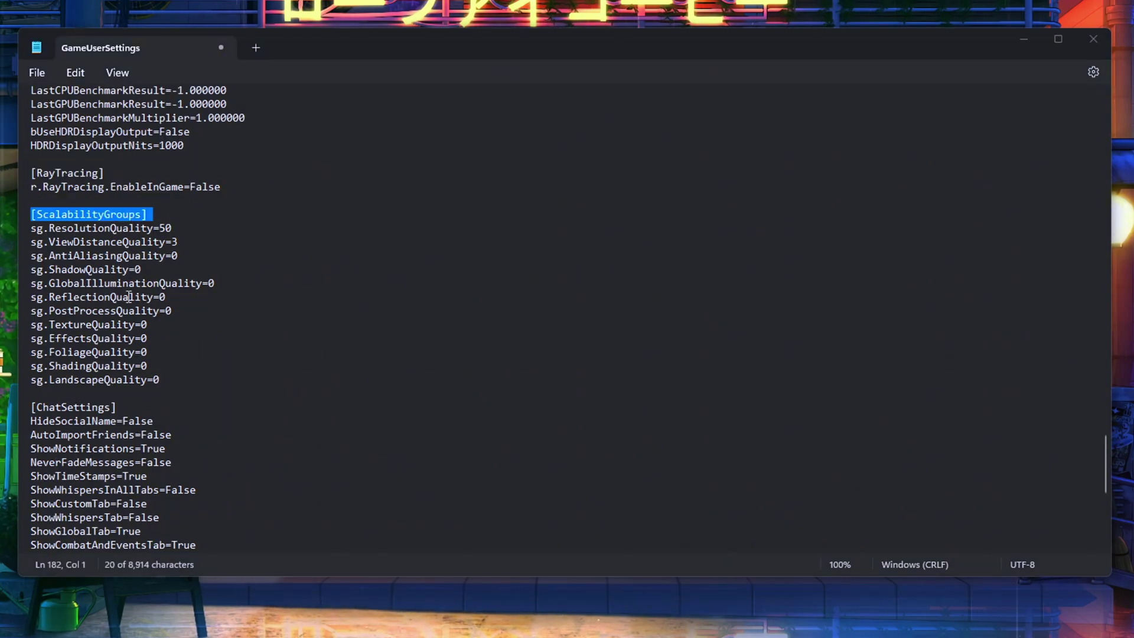
click(163, 223)
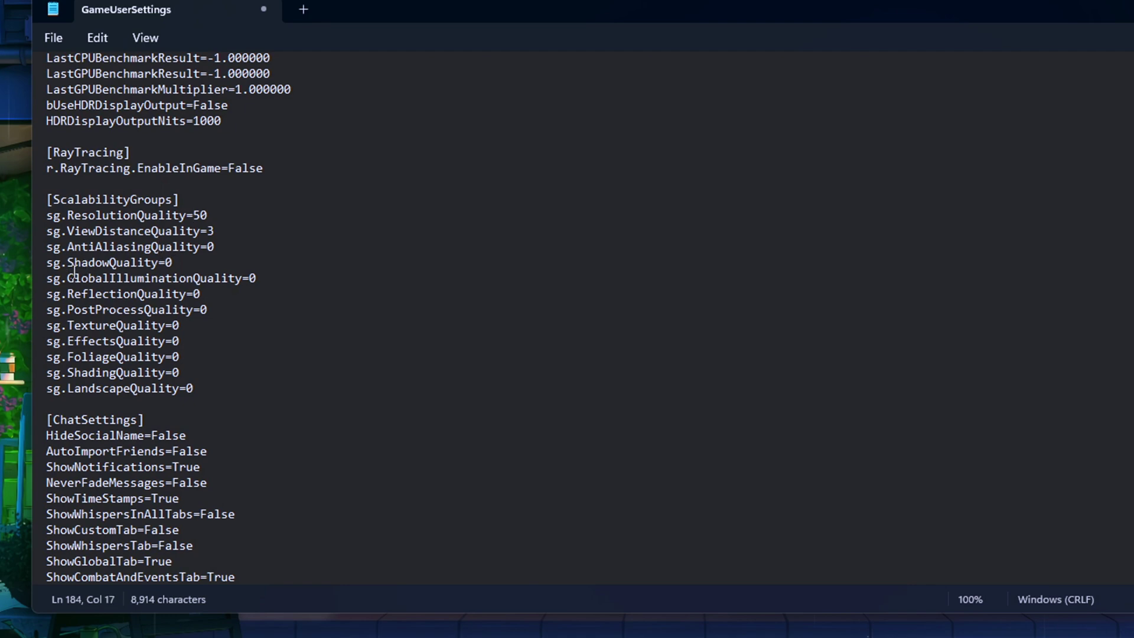
drag(61, 279, 145, 285)
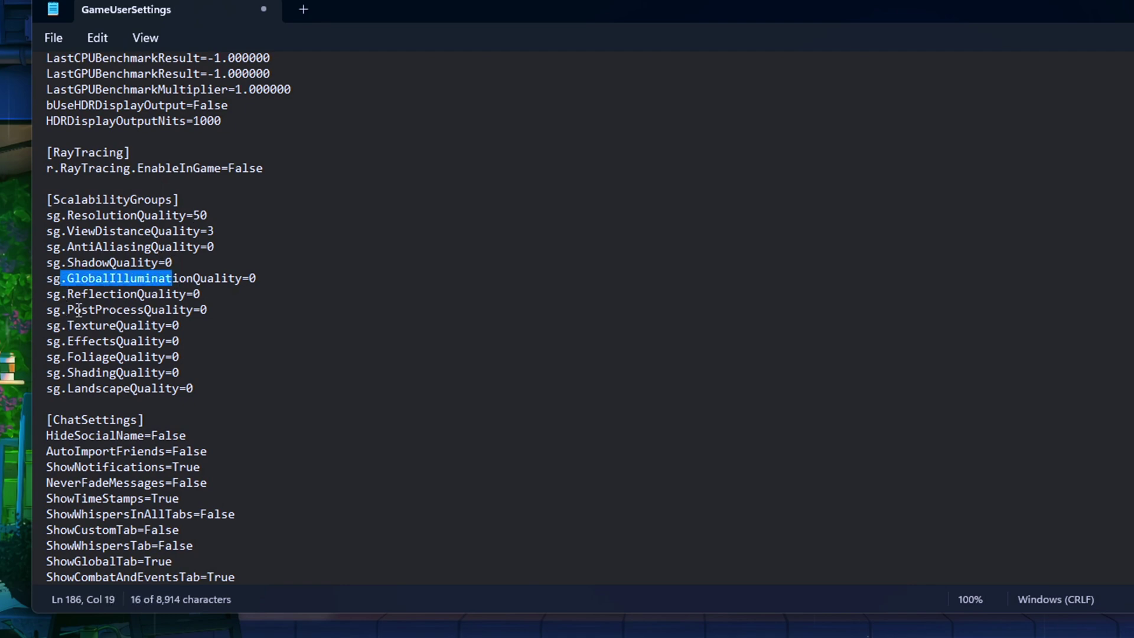
drag(67, 356, 108, 245)
click(206, 311)
click(177, 263)
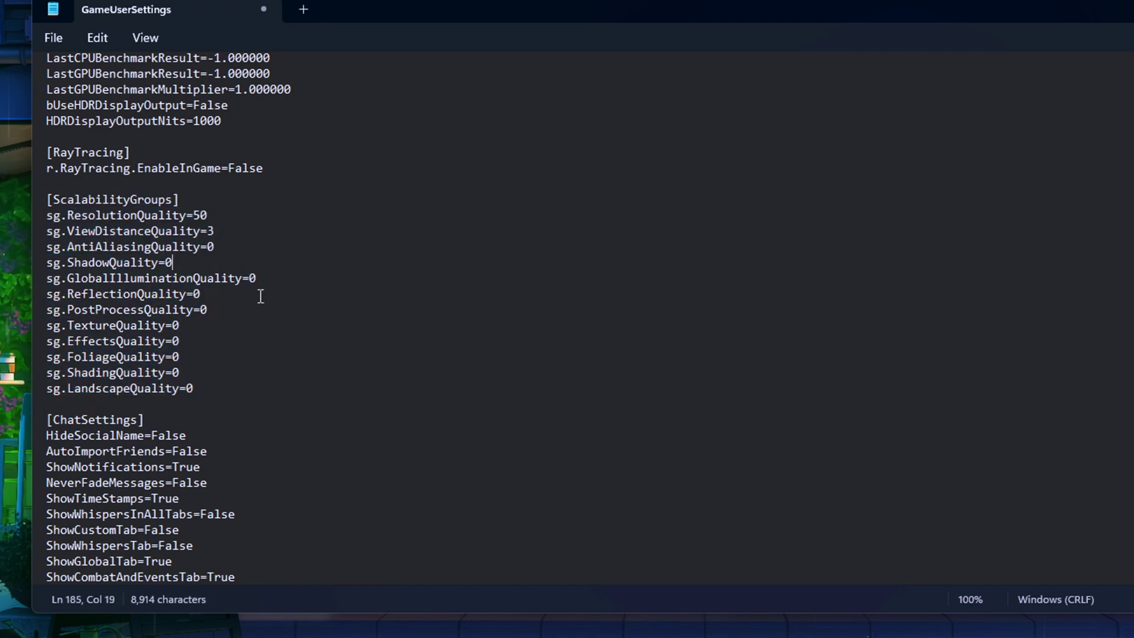
- Set PreferredRHI to dx11 under D3DRHIPreference and save the GameUserSettings file
scroll(233, 348, down, 8)
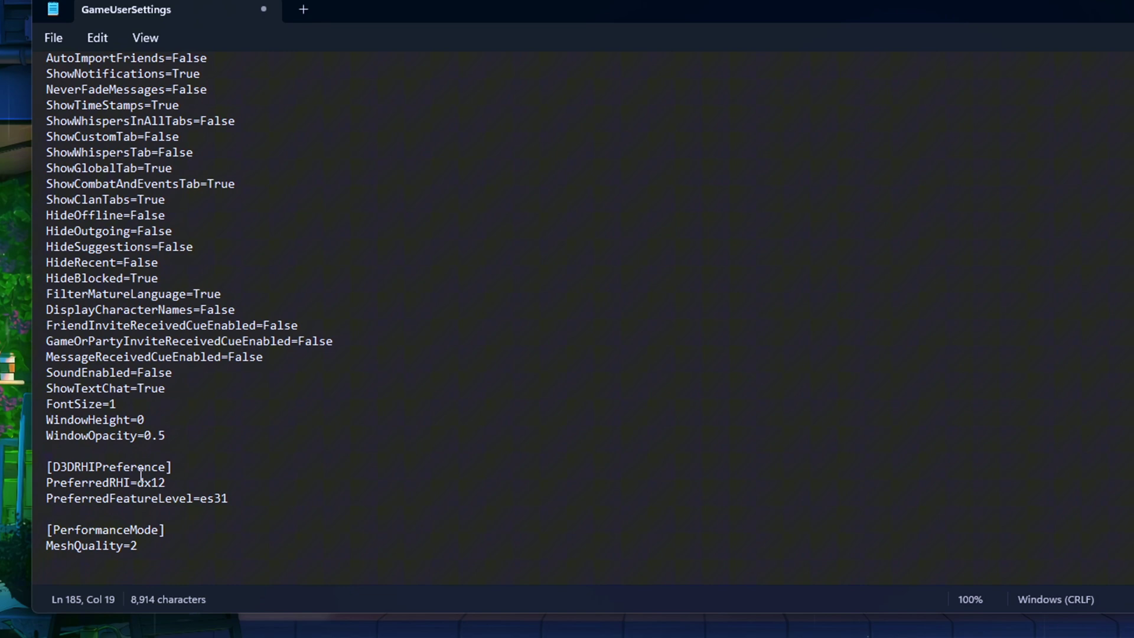
drag(49, 469, 167, 482)
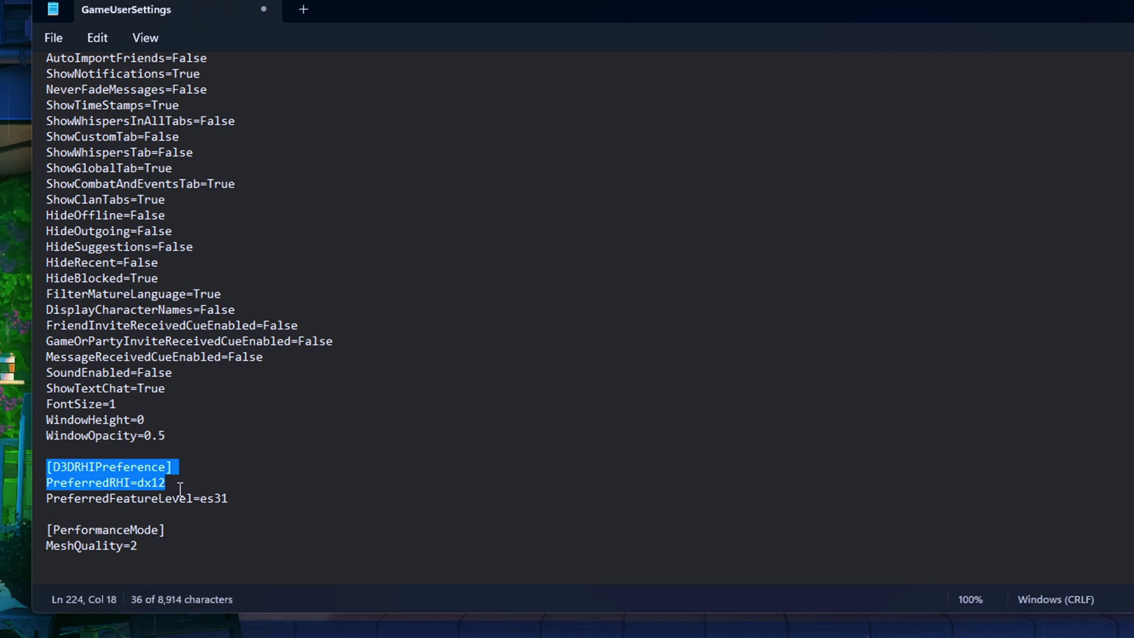
click(179, 488)
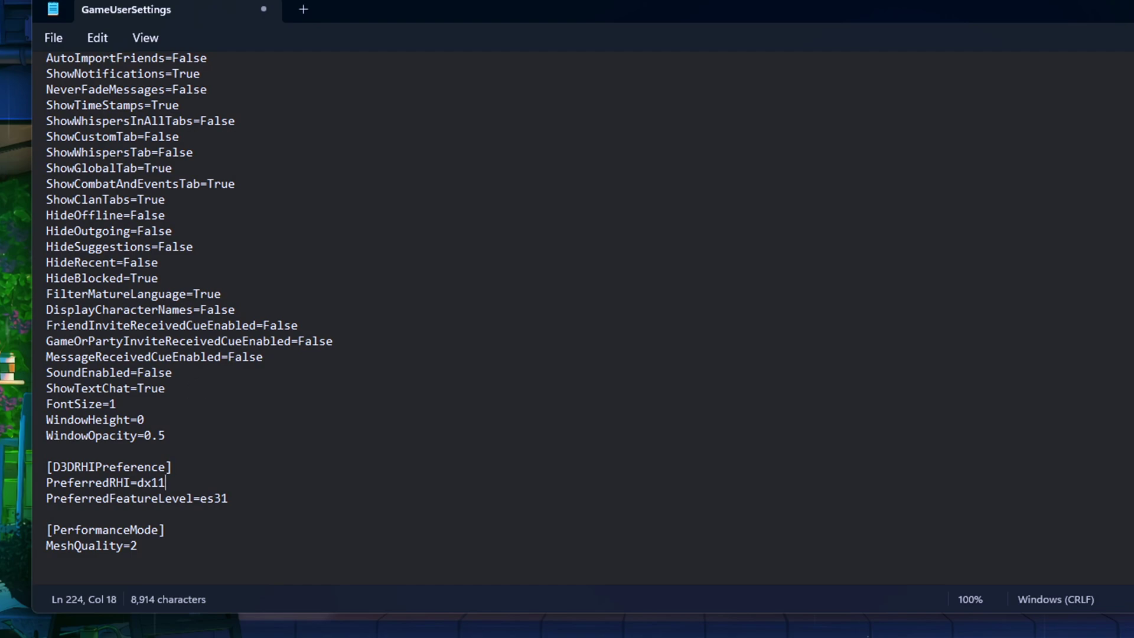
key(ctrl+s)
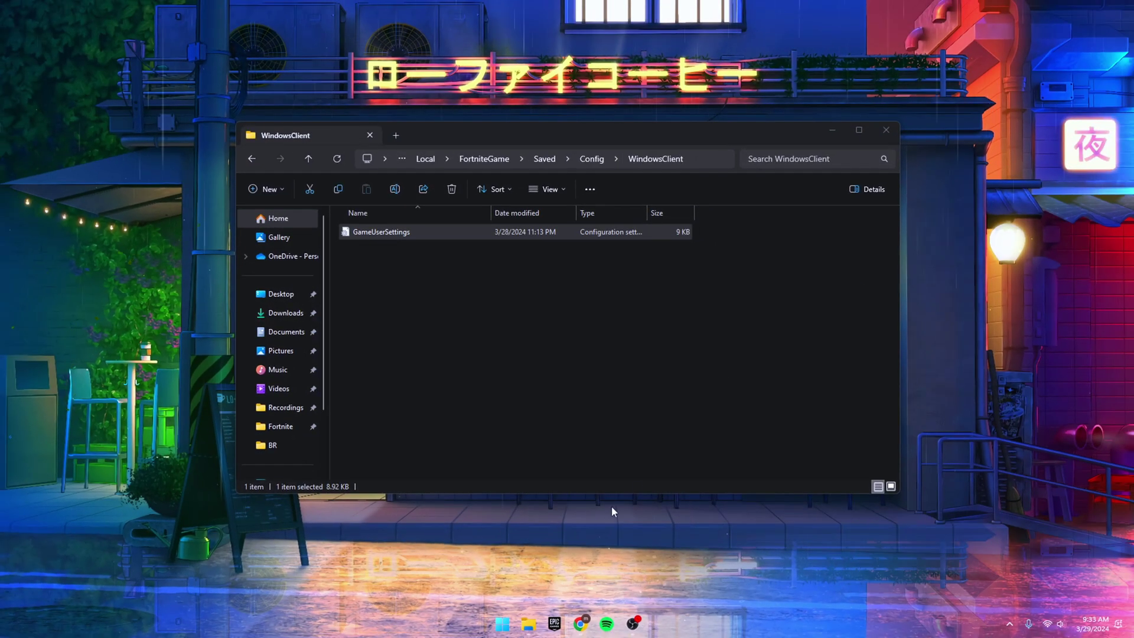
- Close the WindowsClient folder and bring up the Windows visual effects performance options by searching for adj
click(886, 130)
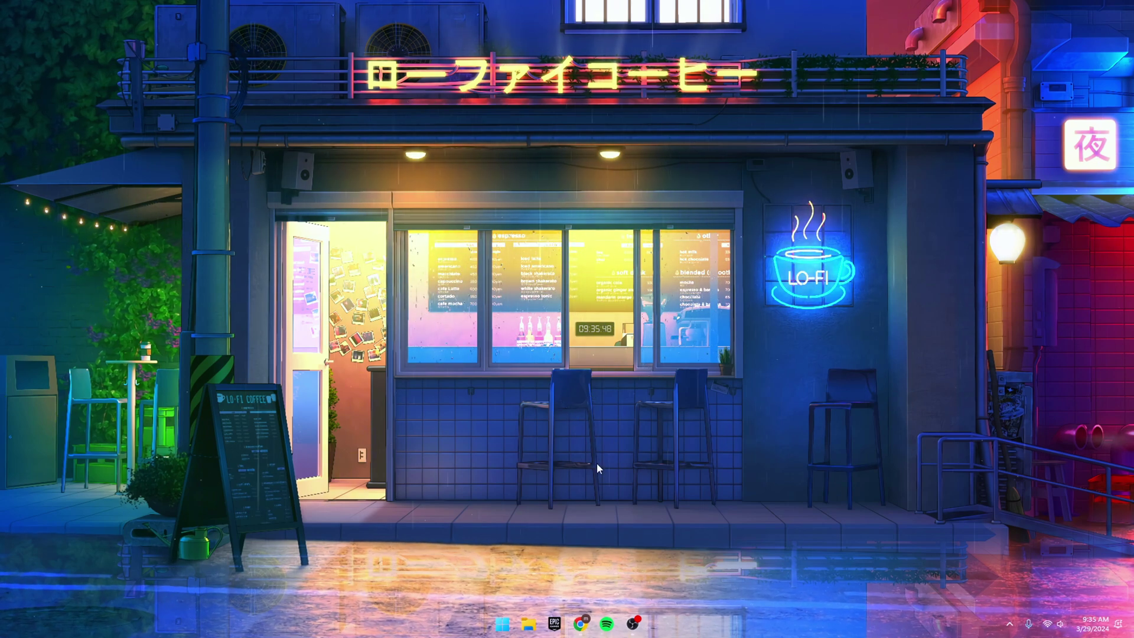
key(super)
text(ajd)
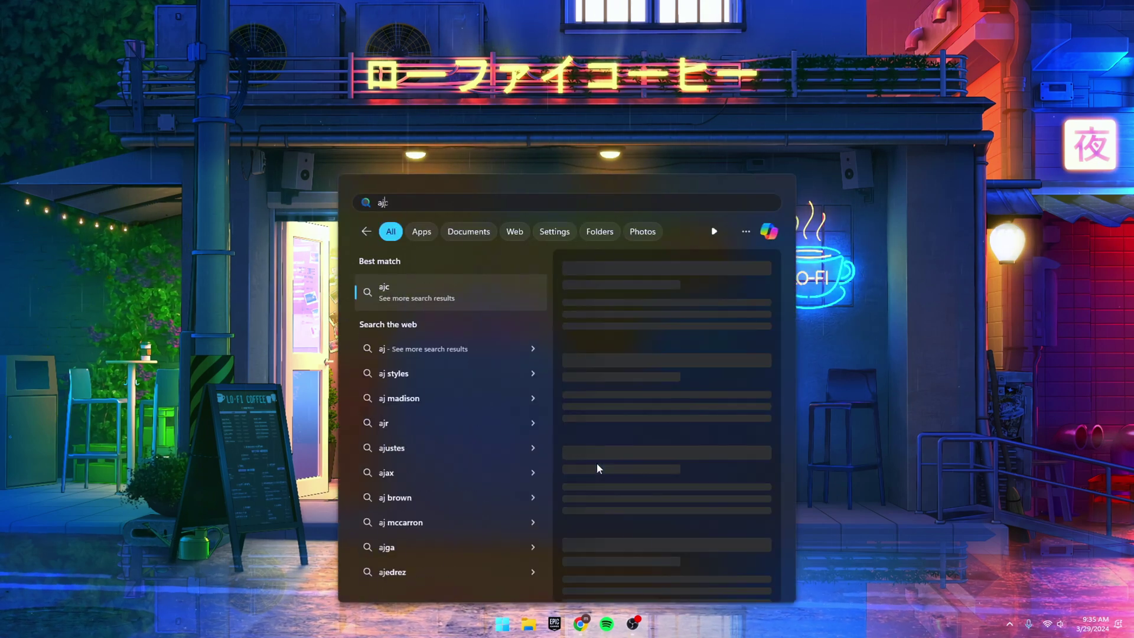
key(BackSpace)
key(BackSpace)
text(dj)
click(626, 371)
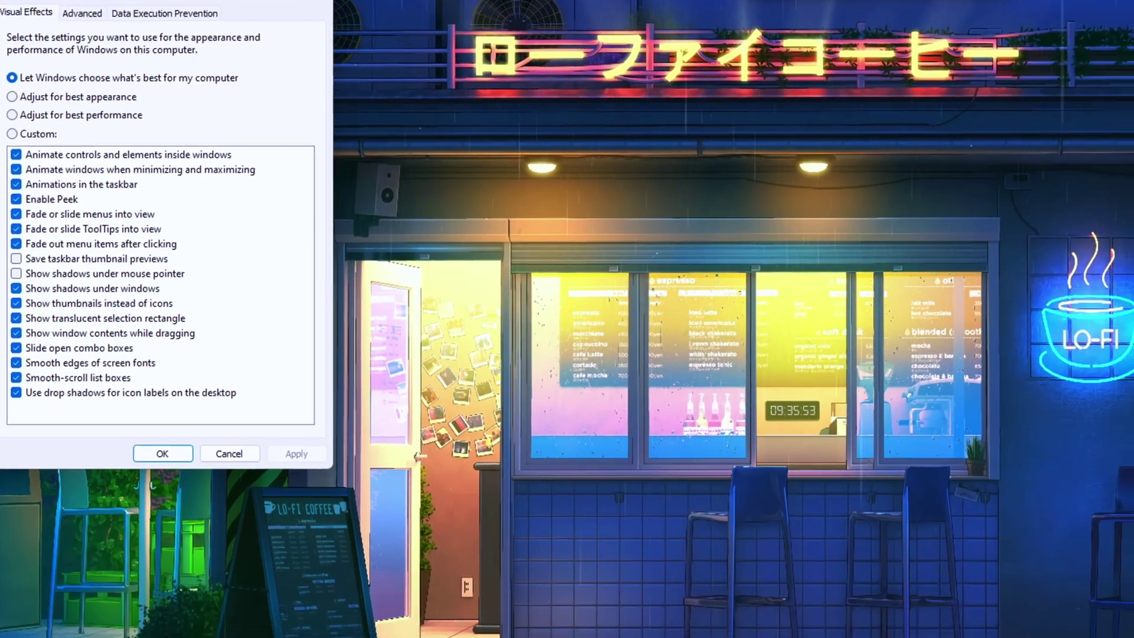
drag(220, 17, 728, 208)
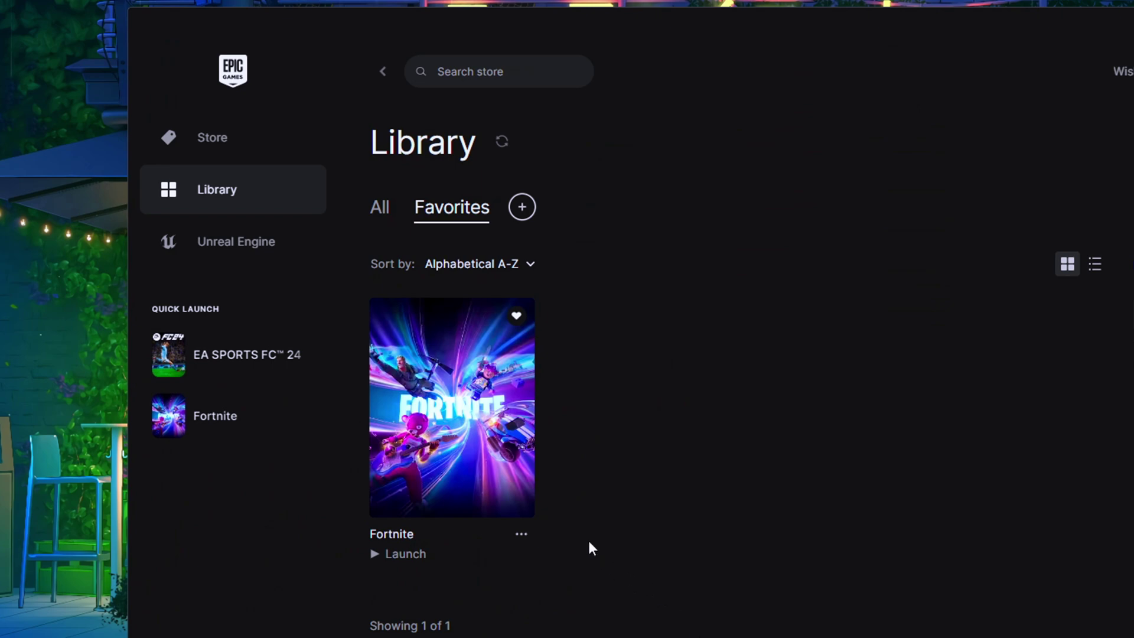
- Switch on Fortnite's launch options in the Epic Games Launcher with -LANPLAY -NOSPLASH -USEALLAVAILABLECORES and close its management dialog
click(523, 542)
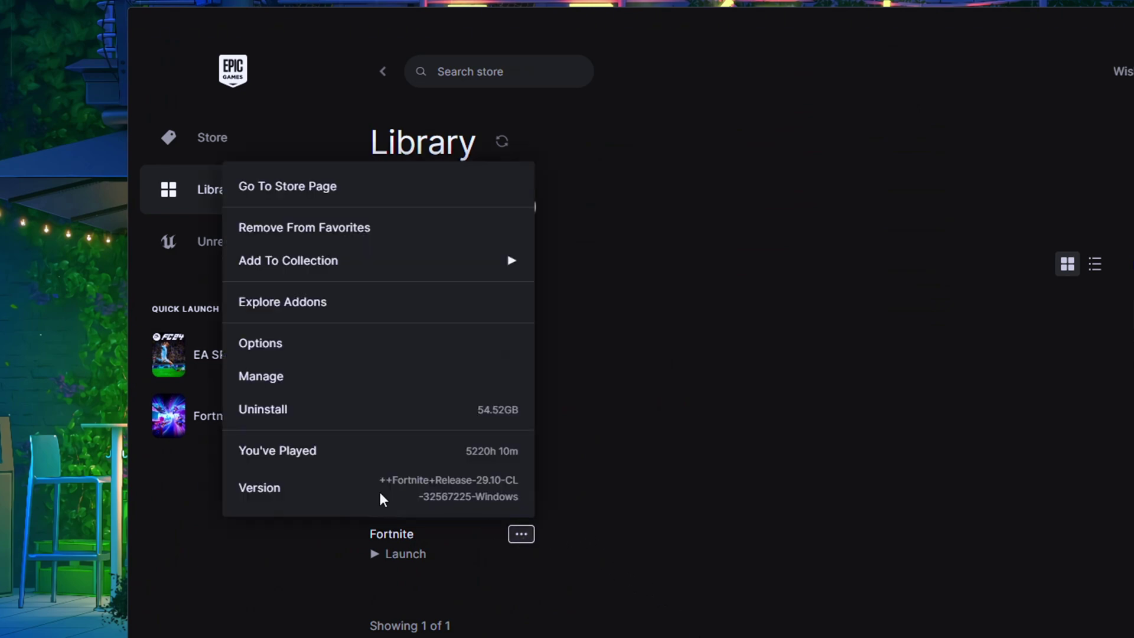
click(317, 378)
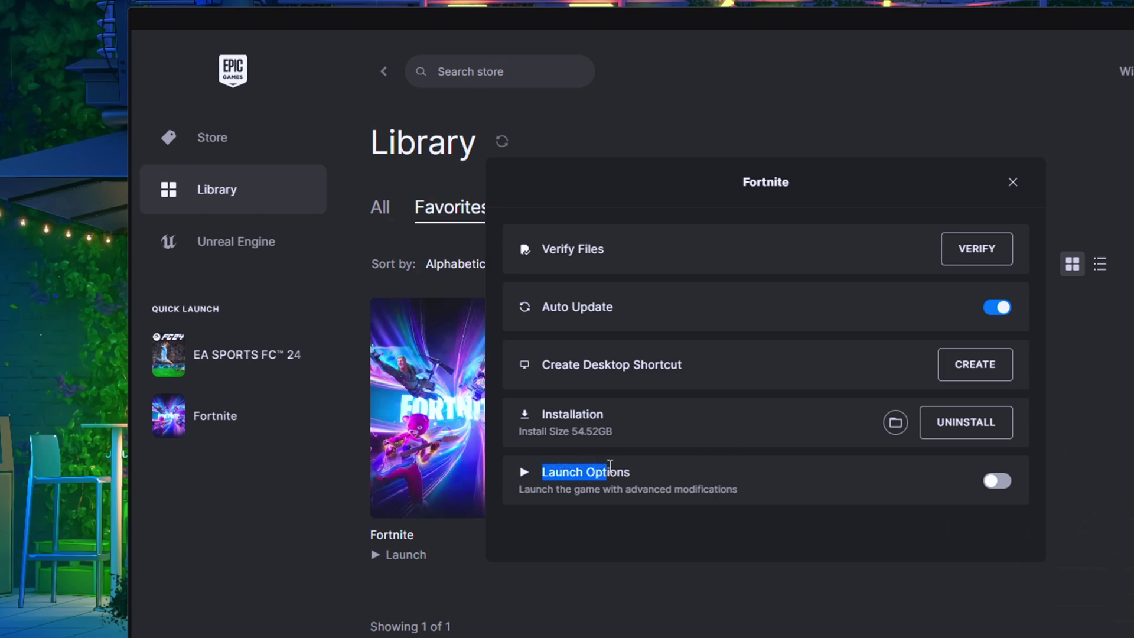
click(1002, 490)
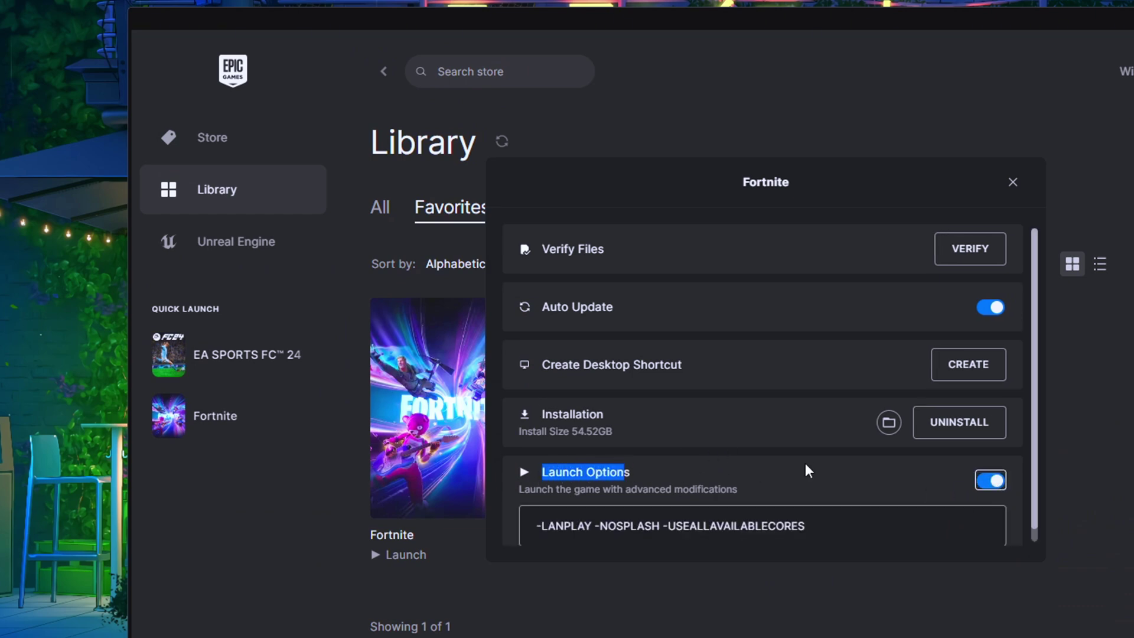
click(537, 509)
drag(535, 509, 837, 515)
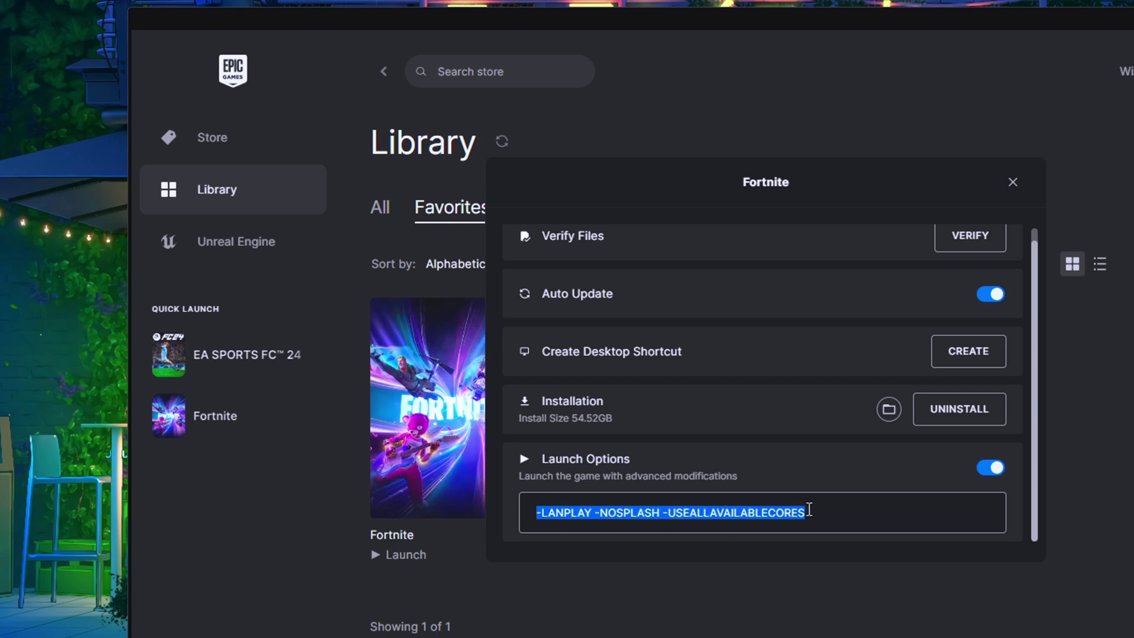
click(813, 515)
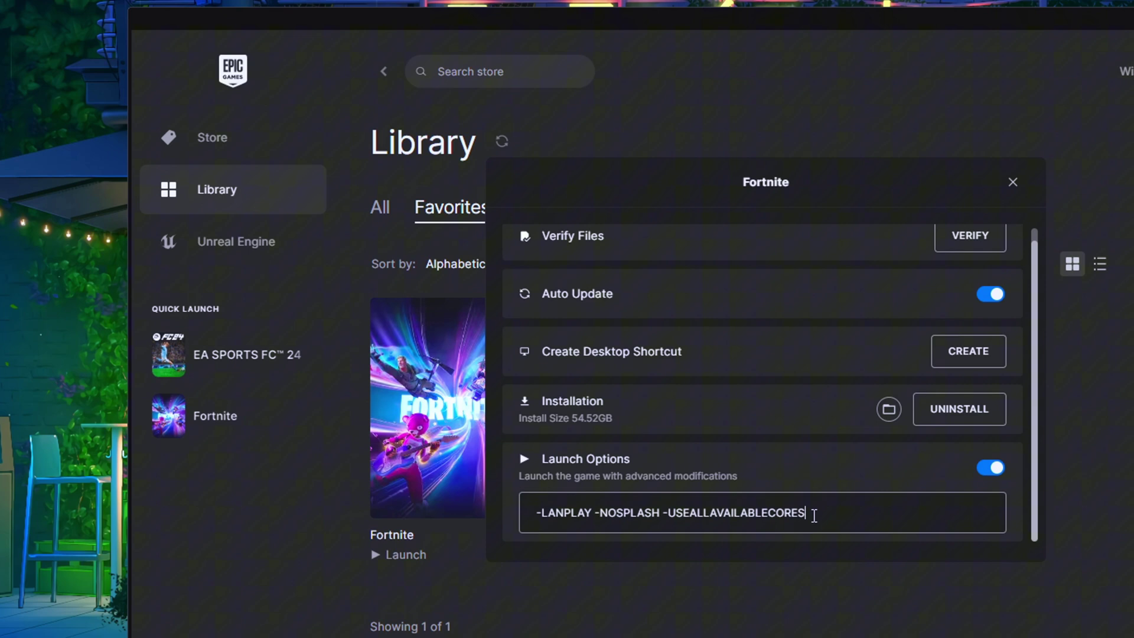
click(1014, 183)
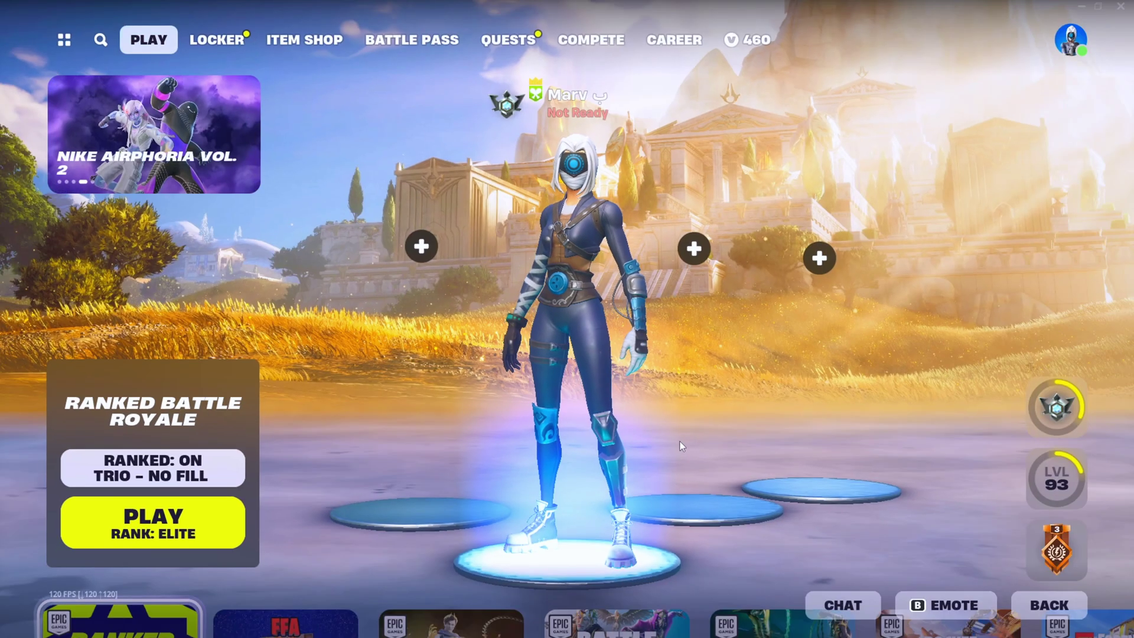
- Open Fortnite's video settings and cycle through the Rendering Mode options
key(Escape)
click(780, 471)
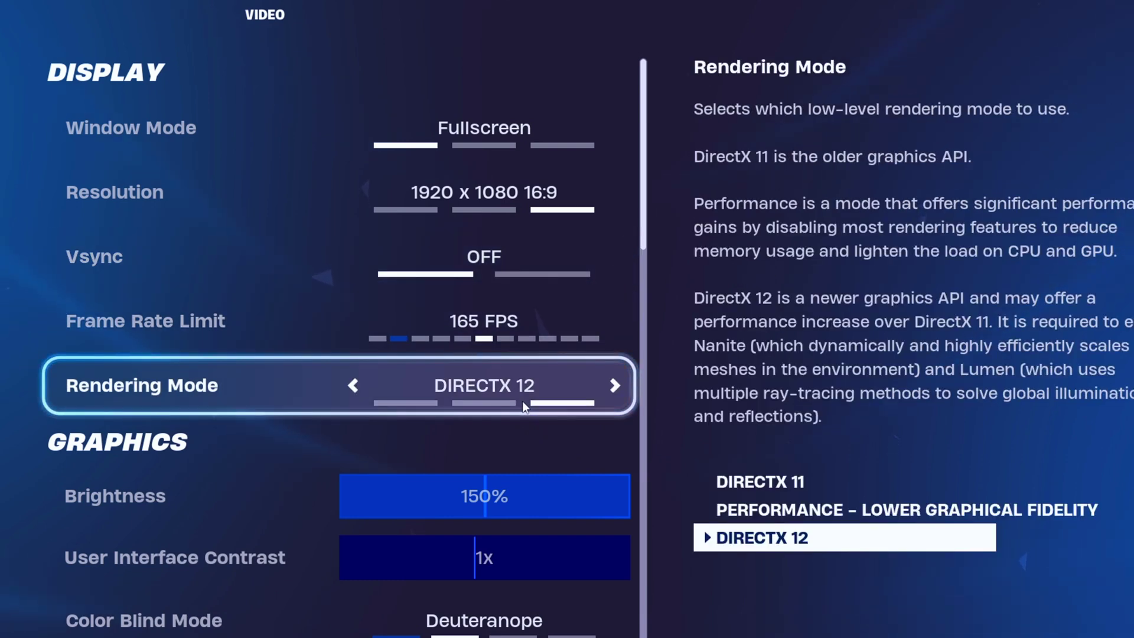
click(612, 386)
click(612, 387)
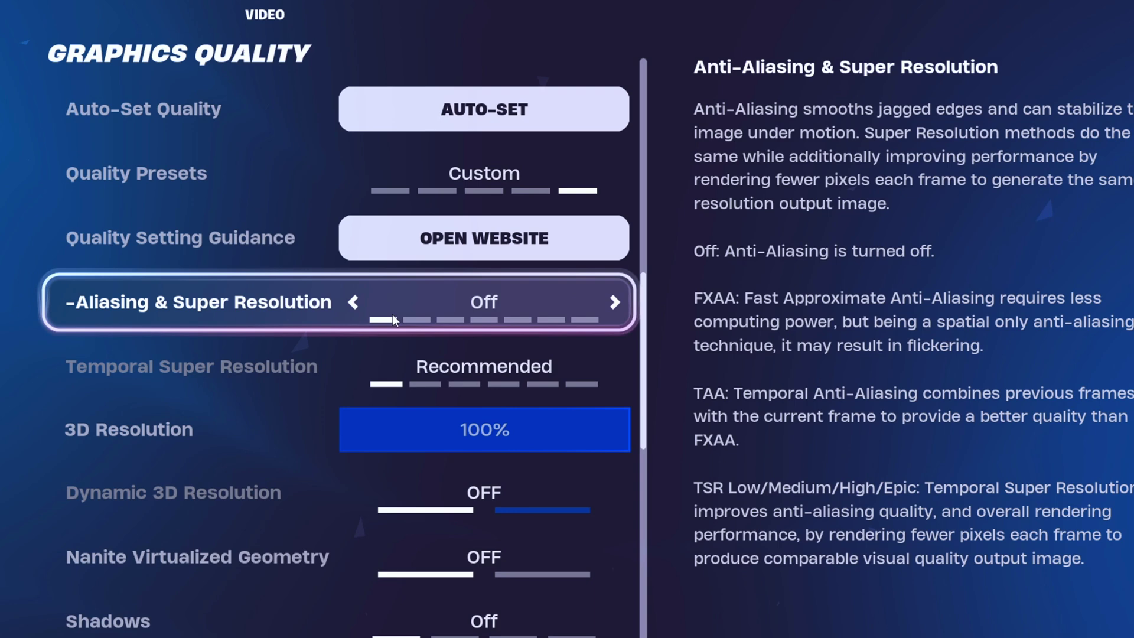
- Set View Distance to Near in Fortnite's graphics quality settings
scroll(370, 398, down, 3)
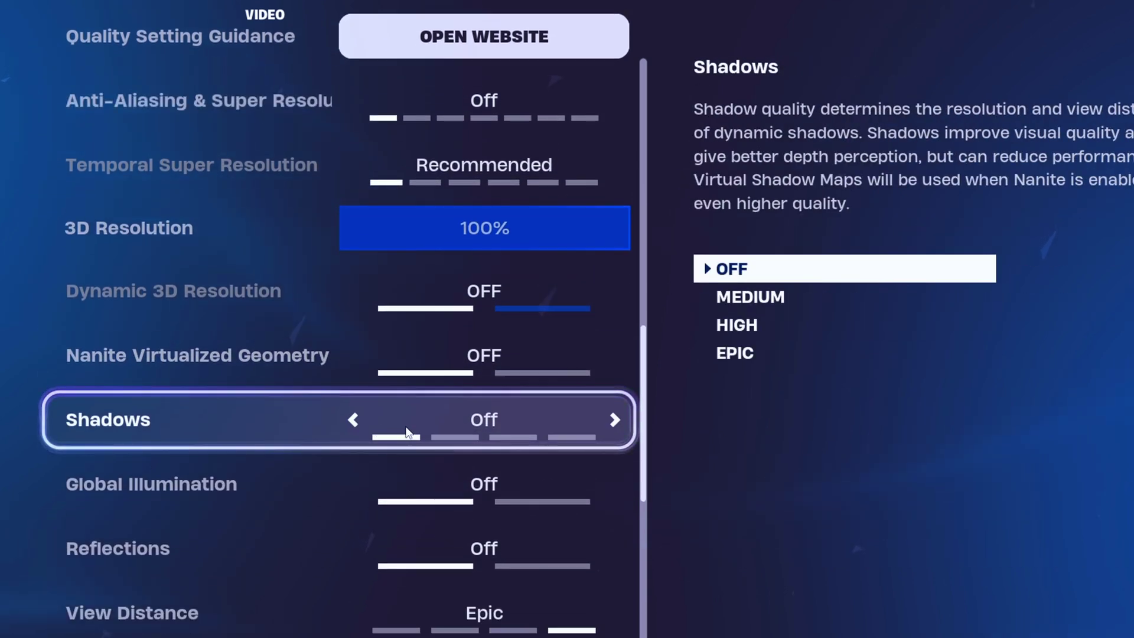
scroll(409, 439, down, 1)
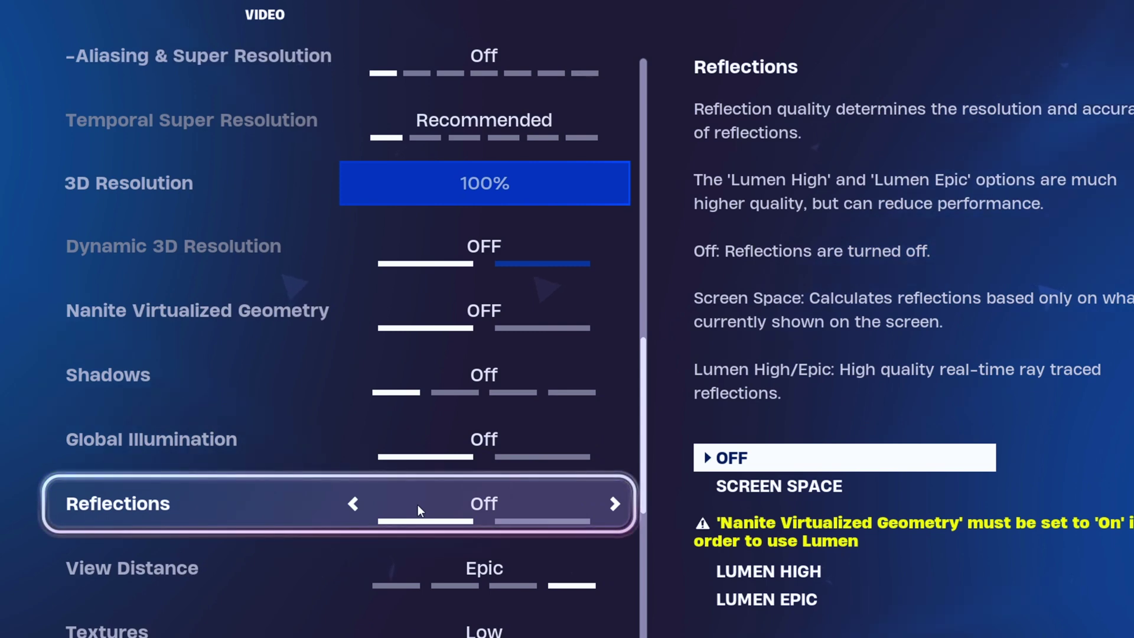
click(613, 567)
scroll(483, 587, down, 1)
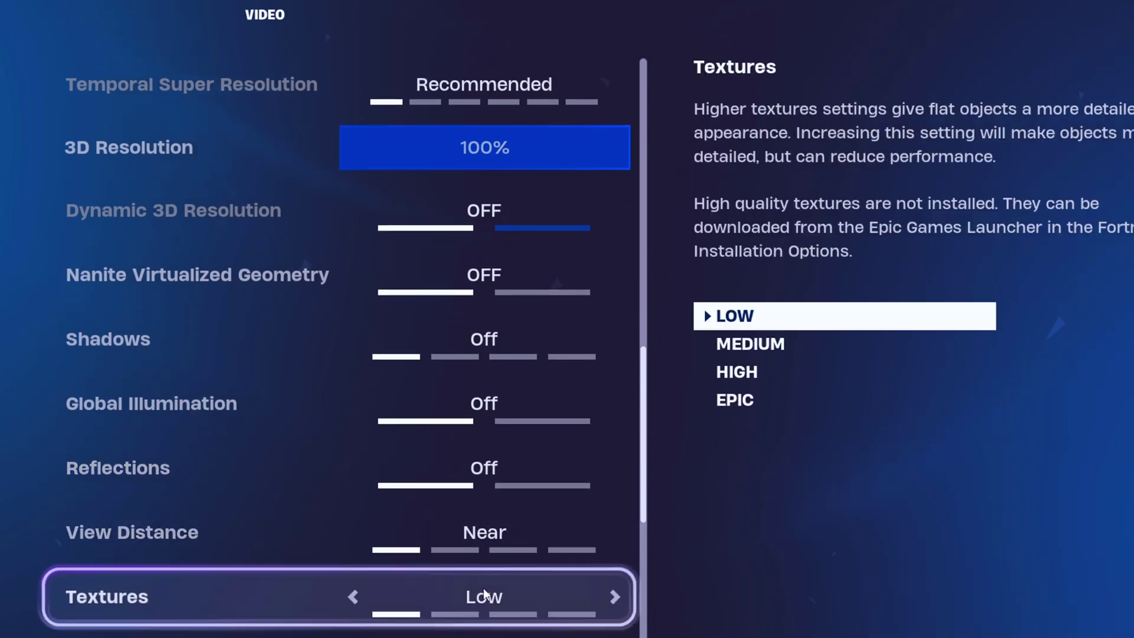
- Review the remaining quality settings and the advanced graphics options through NVIDIA Reflex Low Latency
scroll(485, 570, down, 3)
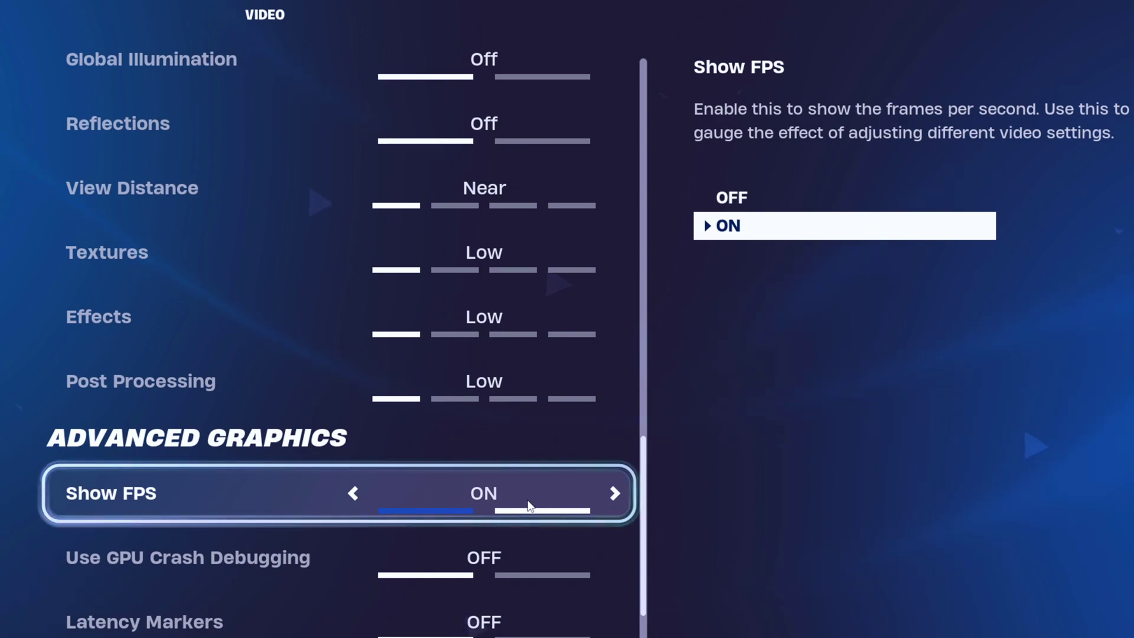
scroll(534, 502, down, 1)
scroll(537, 493, down, 1)
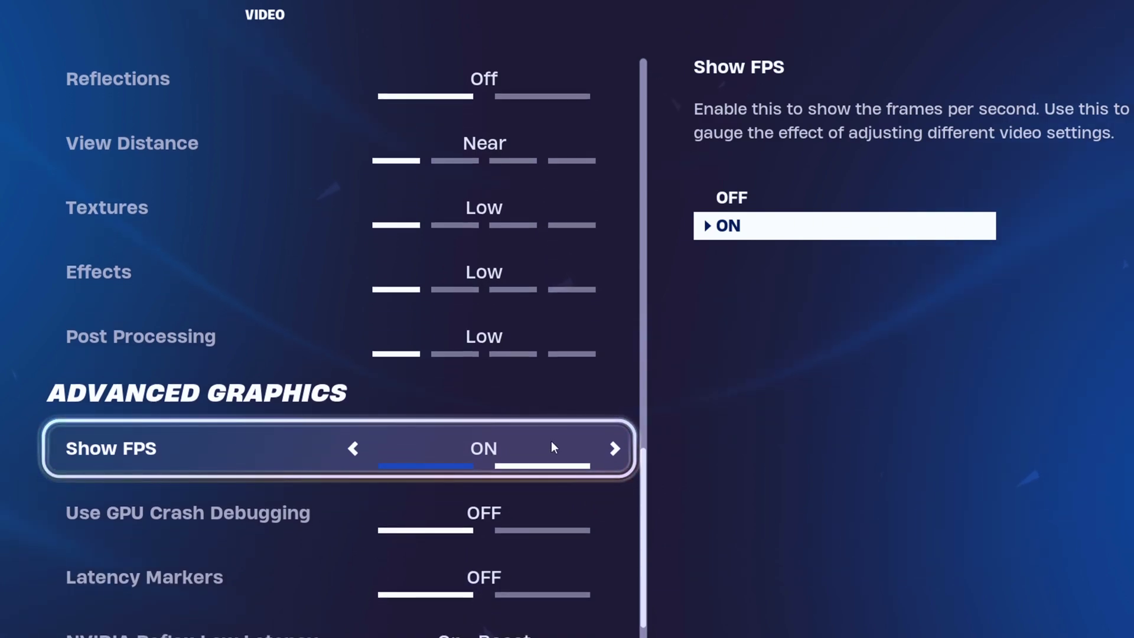
scroll(555, 499, down, 2)
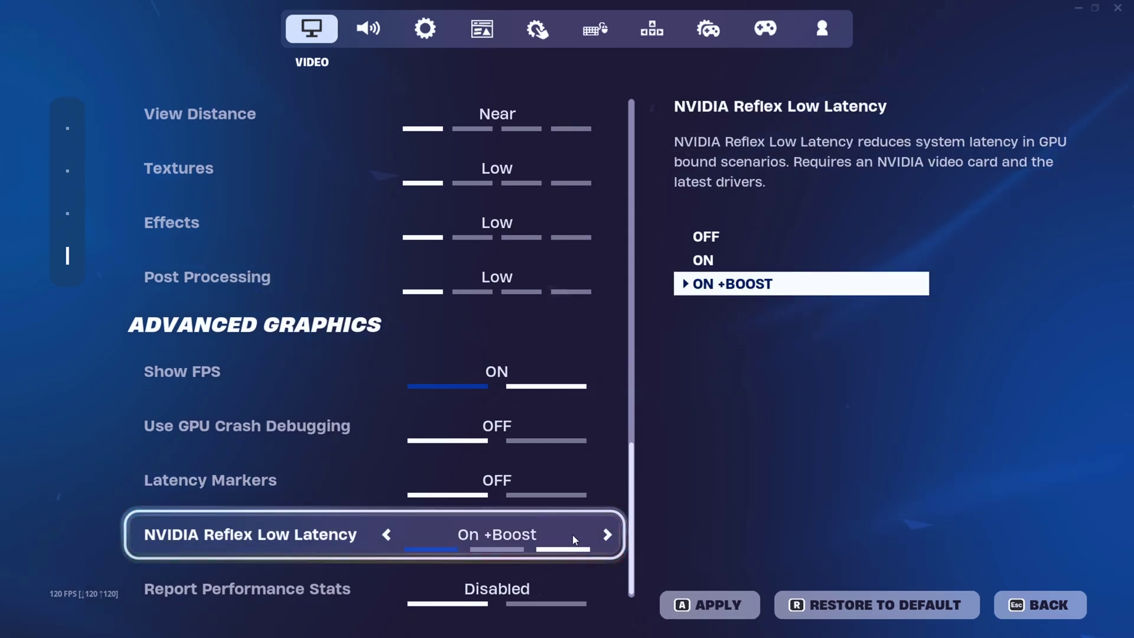
scroll(517, 530, down, 1)
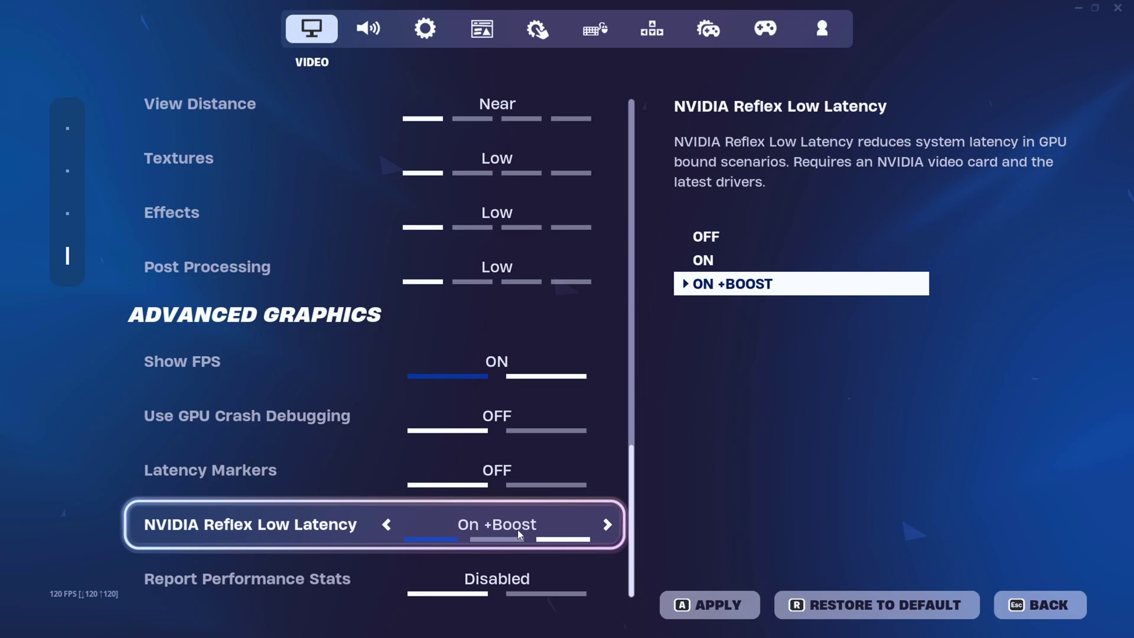
- Apply the changed video settings and open Fortnite's audio settings to review the volume and sound options
click(710, 606)
click(774, 463)
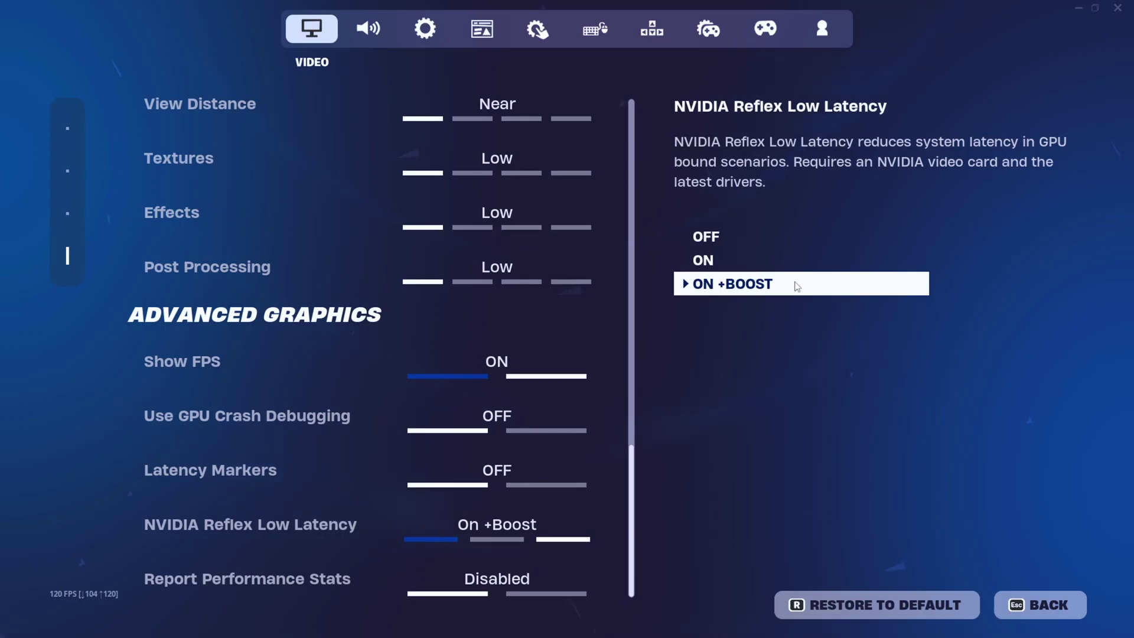
click(369, 31)
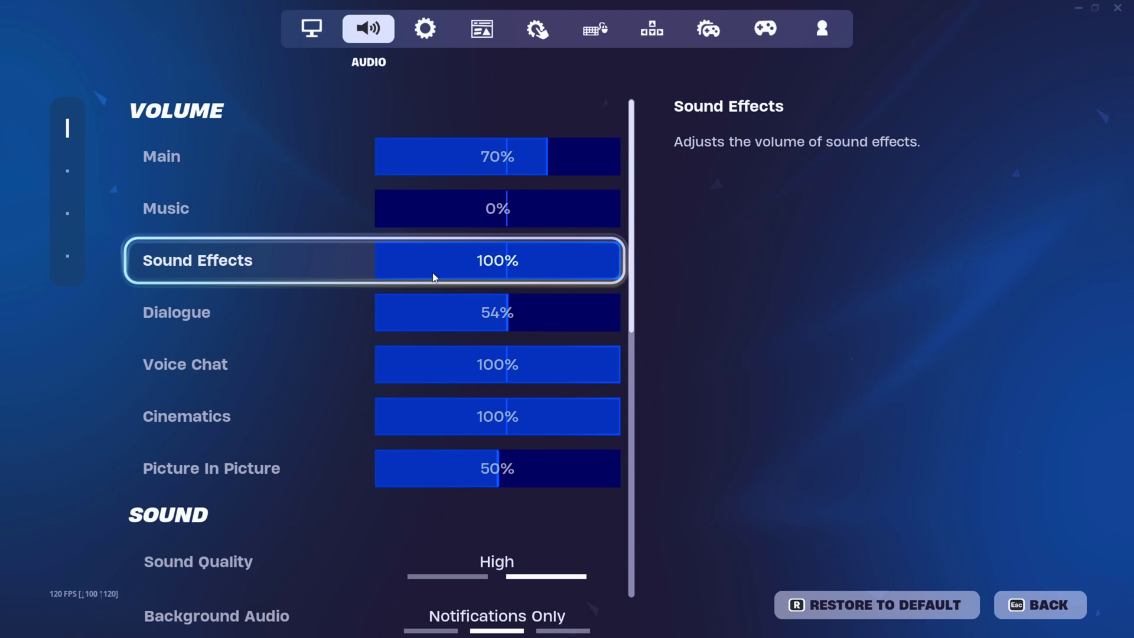
scroll(434, 295, down, 2)
click(392, 489)
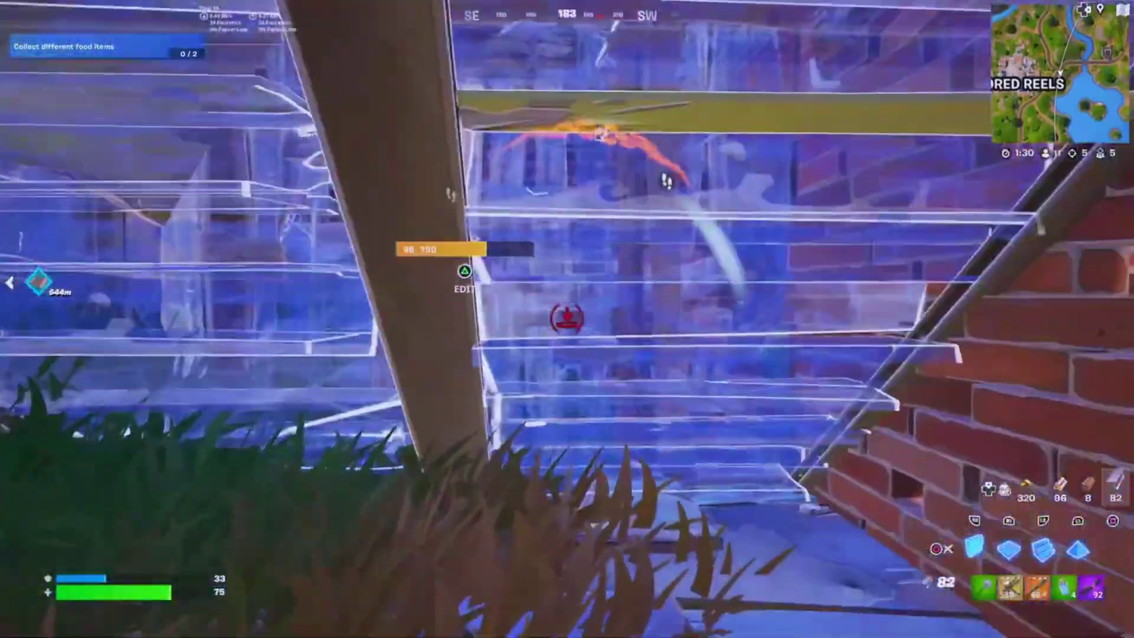
key(Tab)
key(Down)
key(Tab)
key(3)
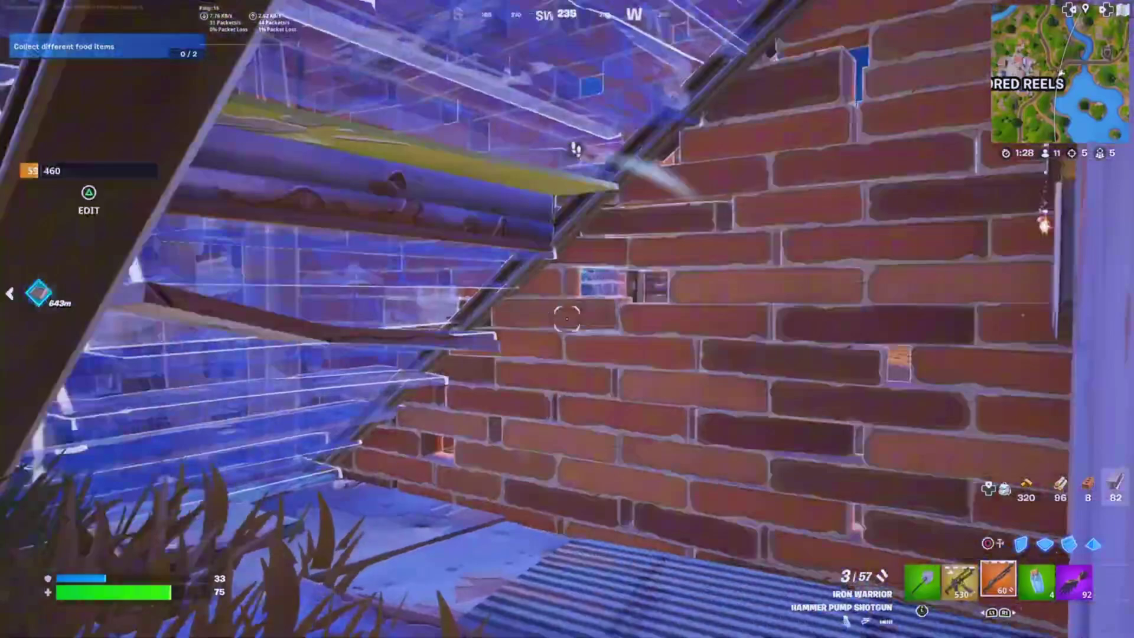
key(4)
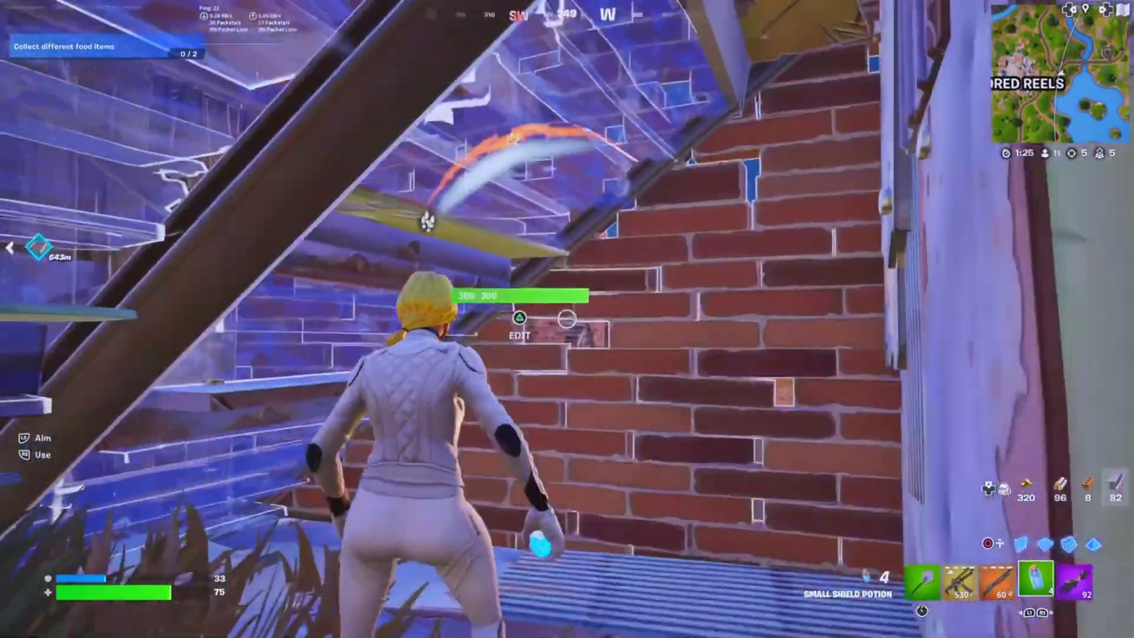
click(566, 318)
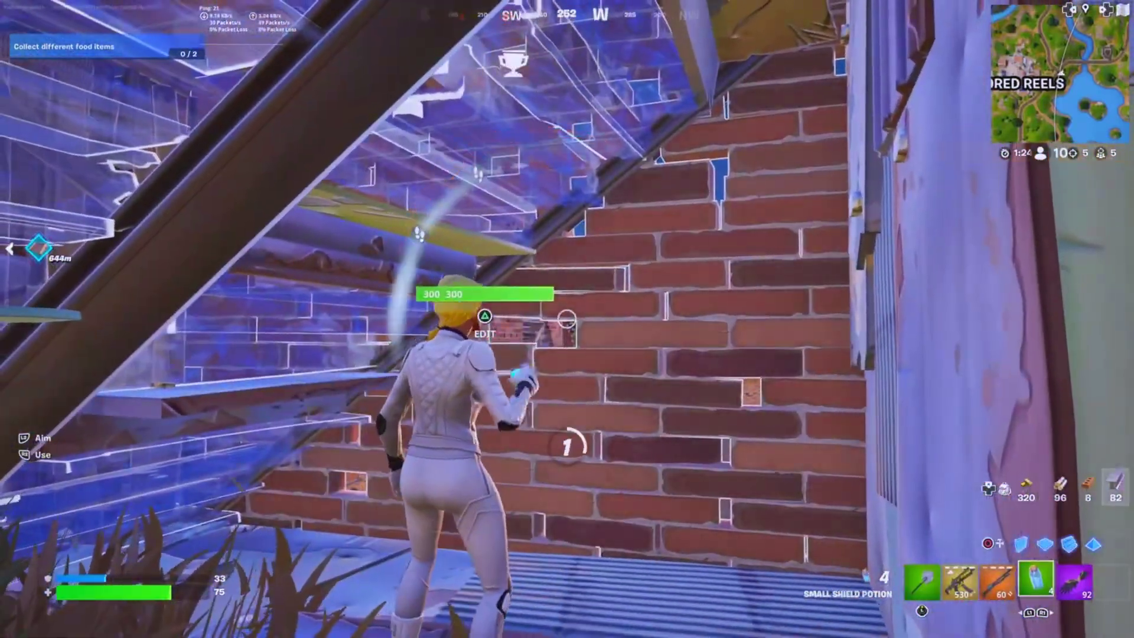